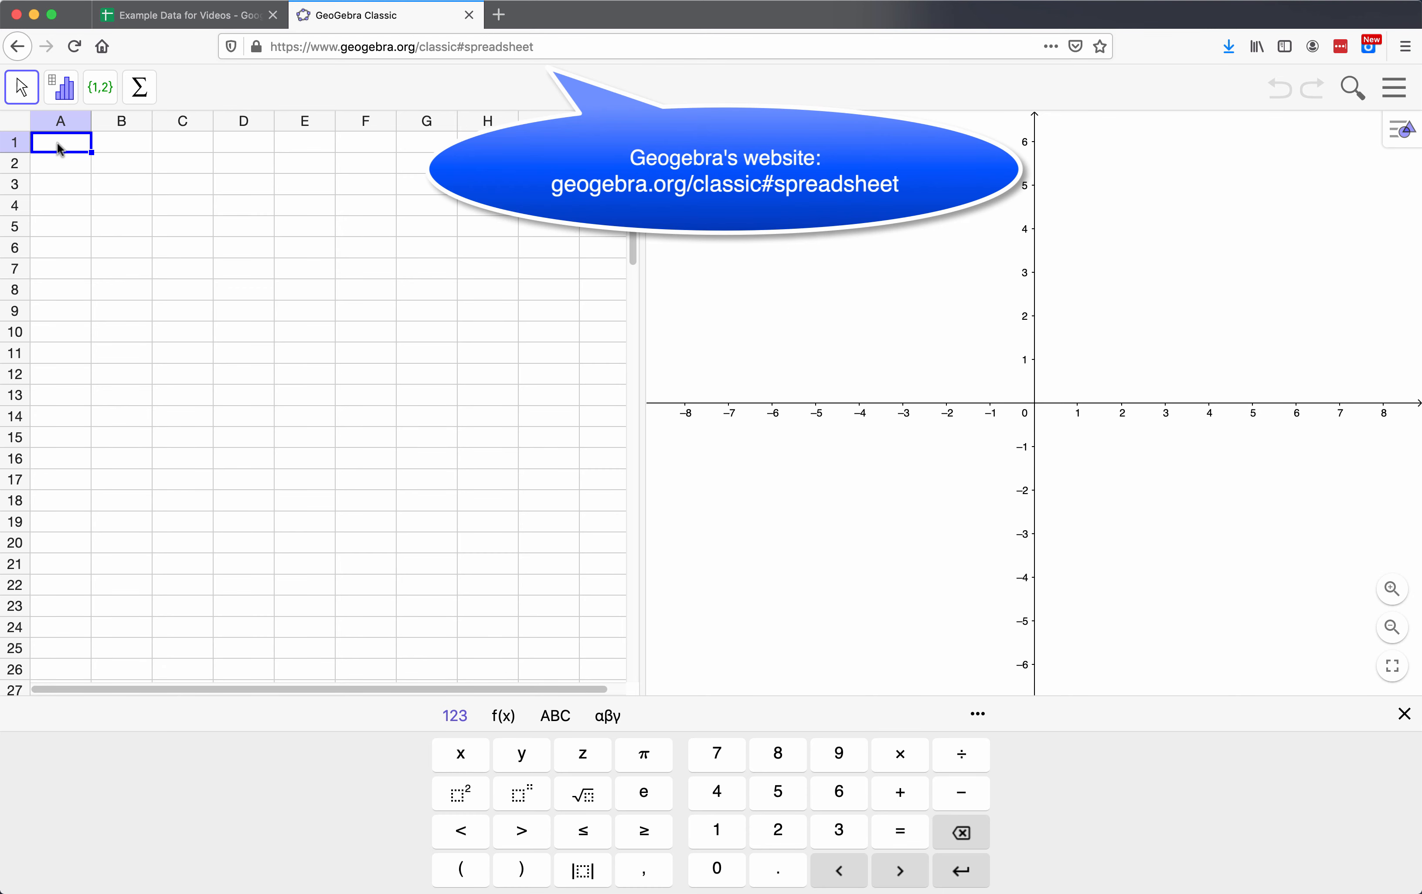
Step: Paste the copied student survey data starting at cell A1 and widen columns B, D and E
key(super+v)
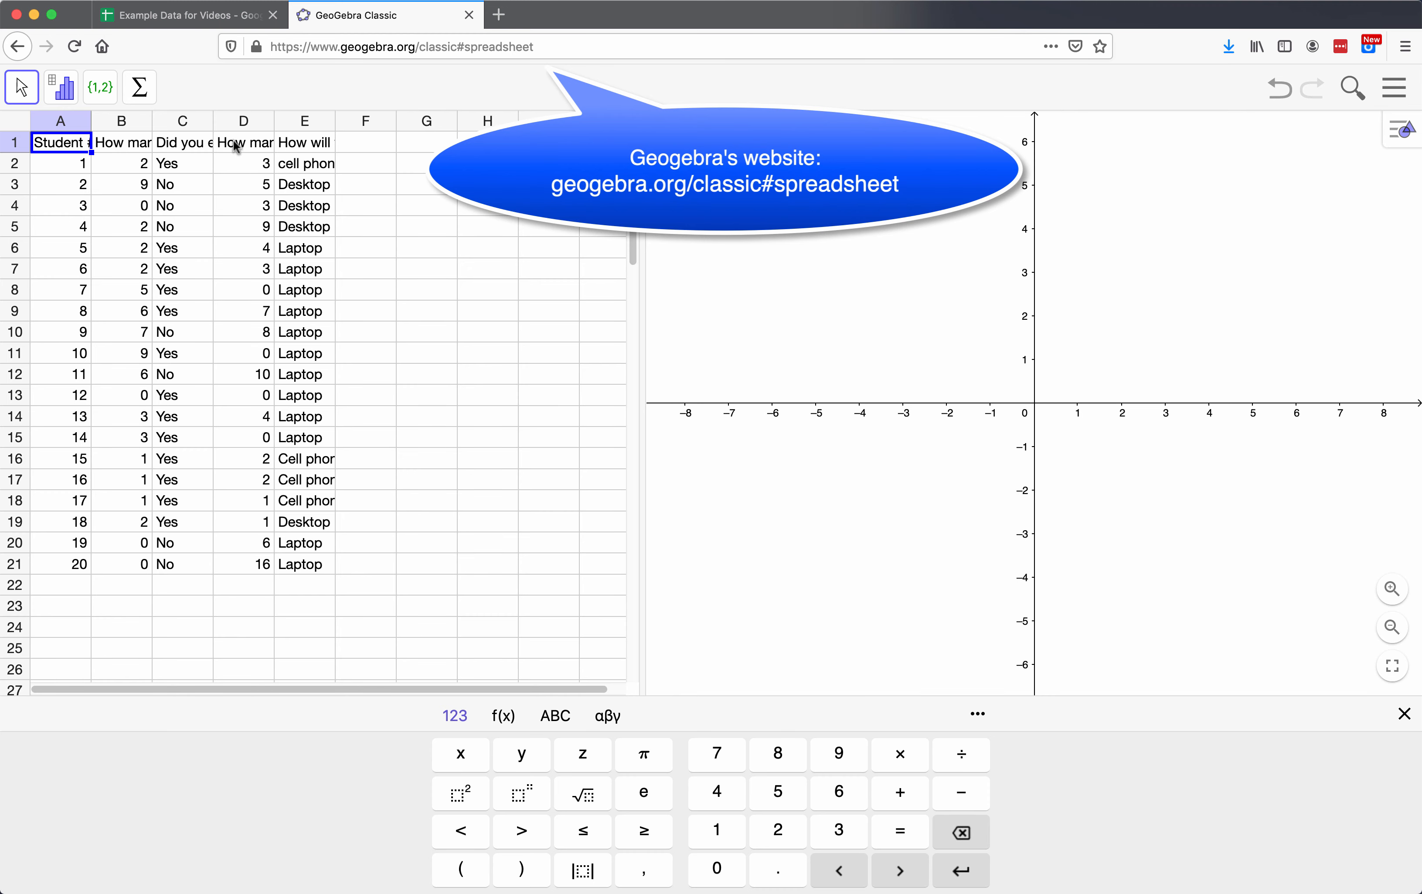
drag(152, 120, 217, 117)
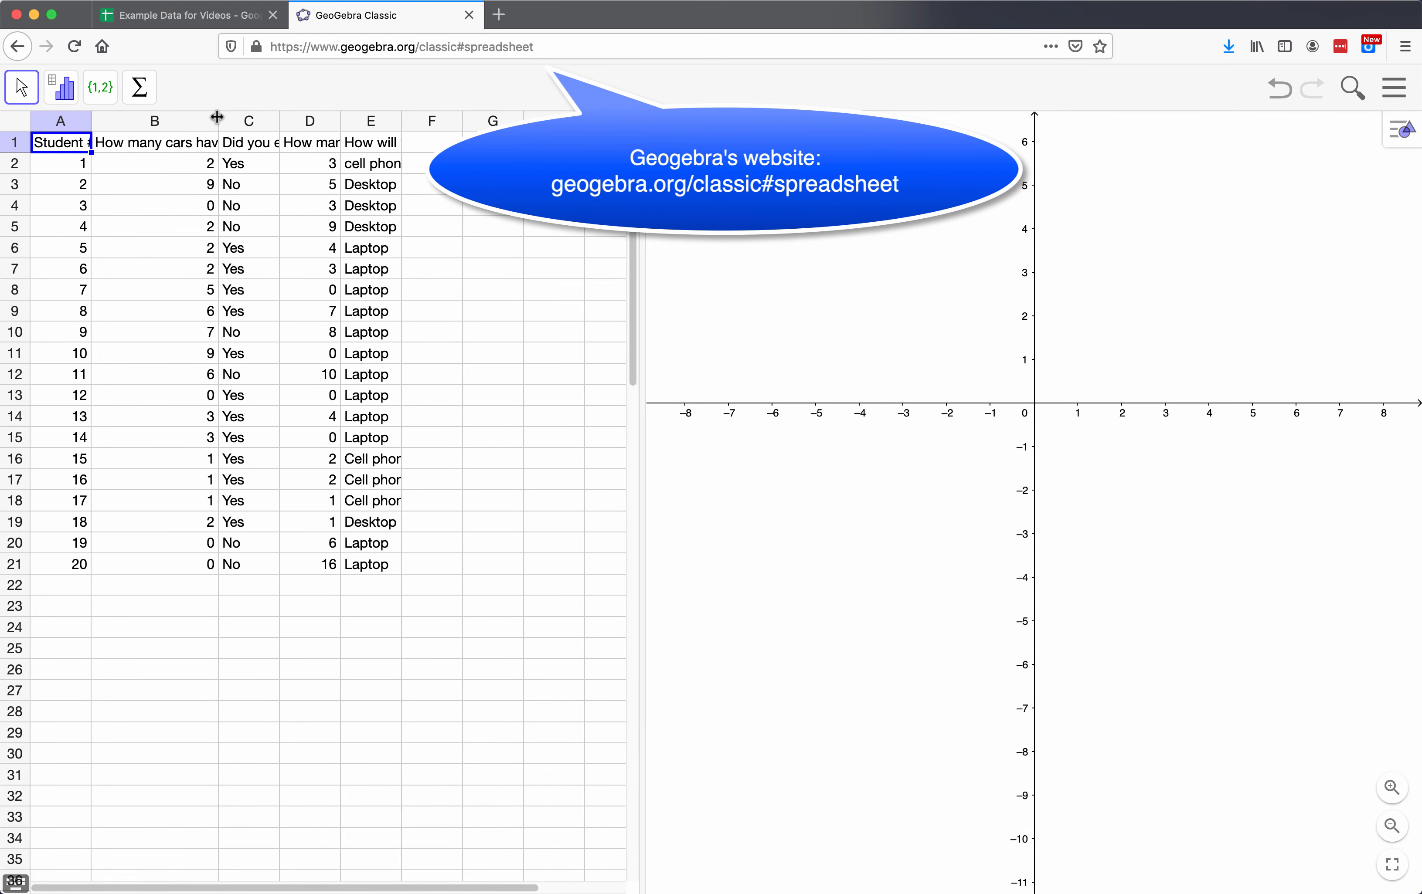
drag(401, 118, 515, 123)
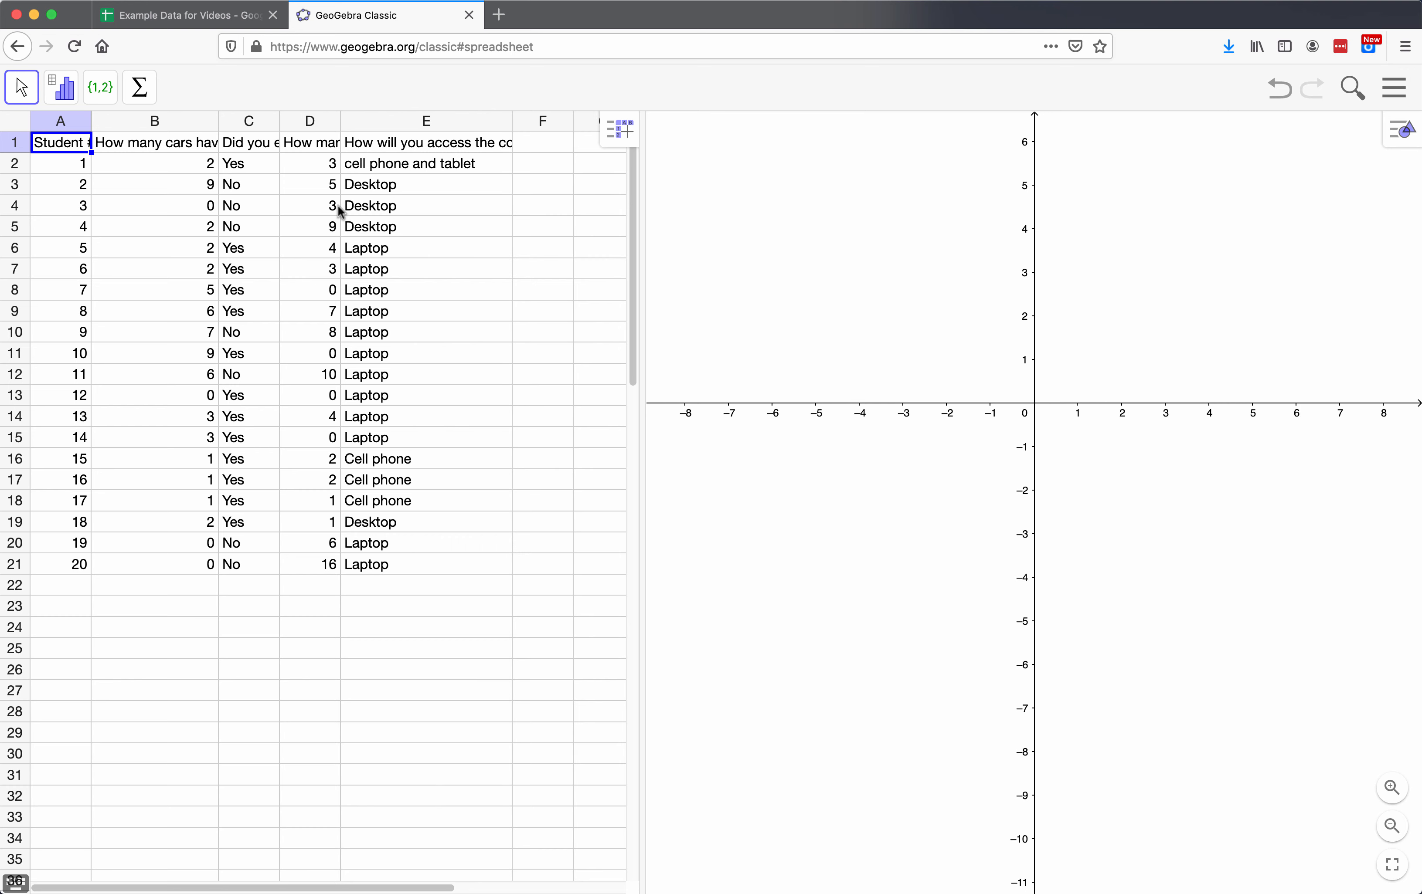
drag(339, 118, 394, 115)
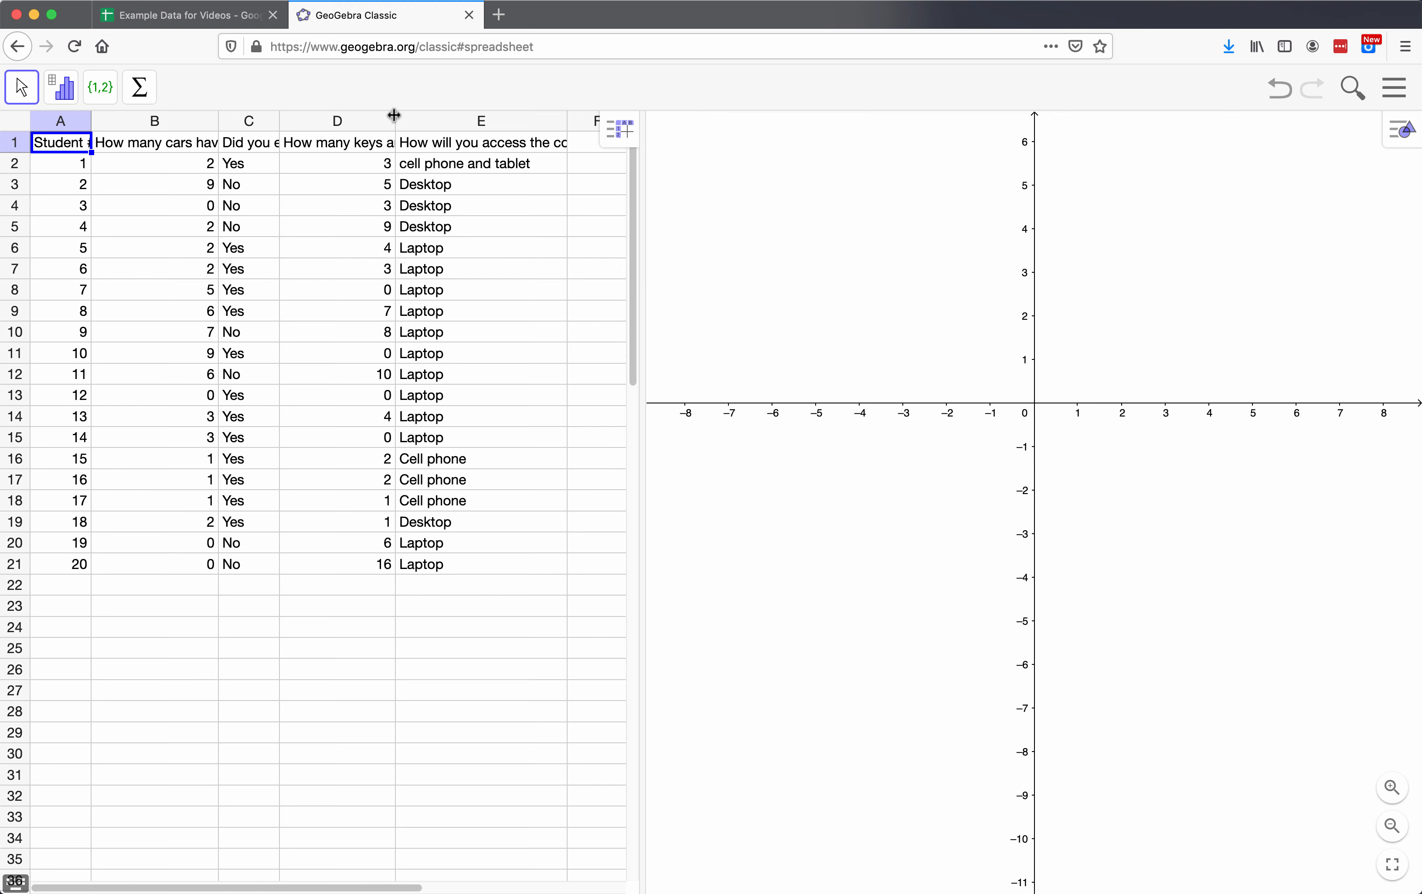
Step: Run a One Variable Analysis on column B, the number-of-cars data
click(122, 126)
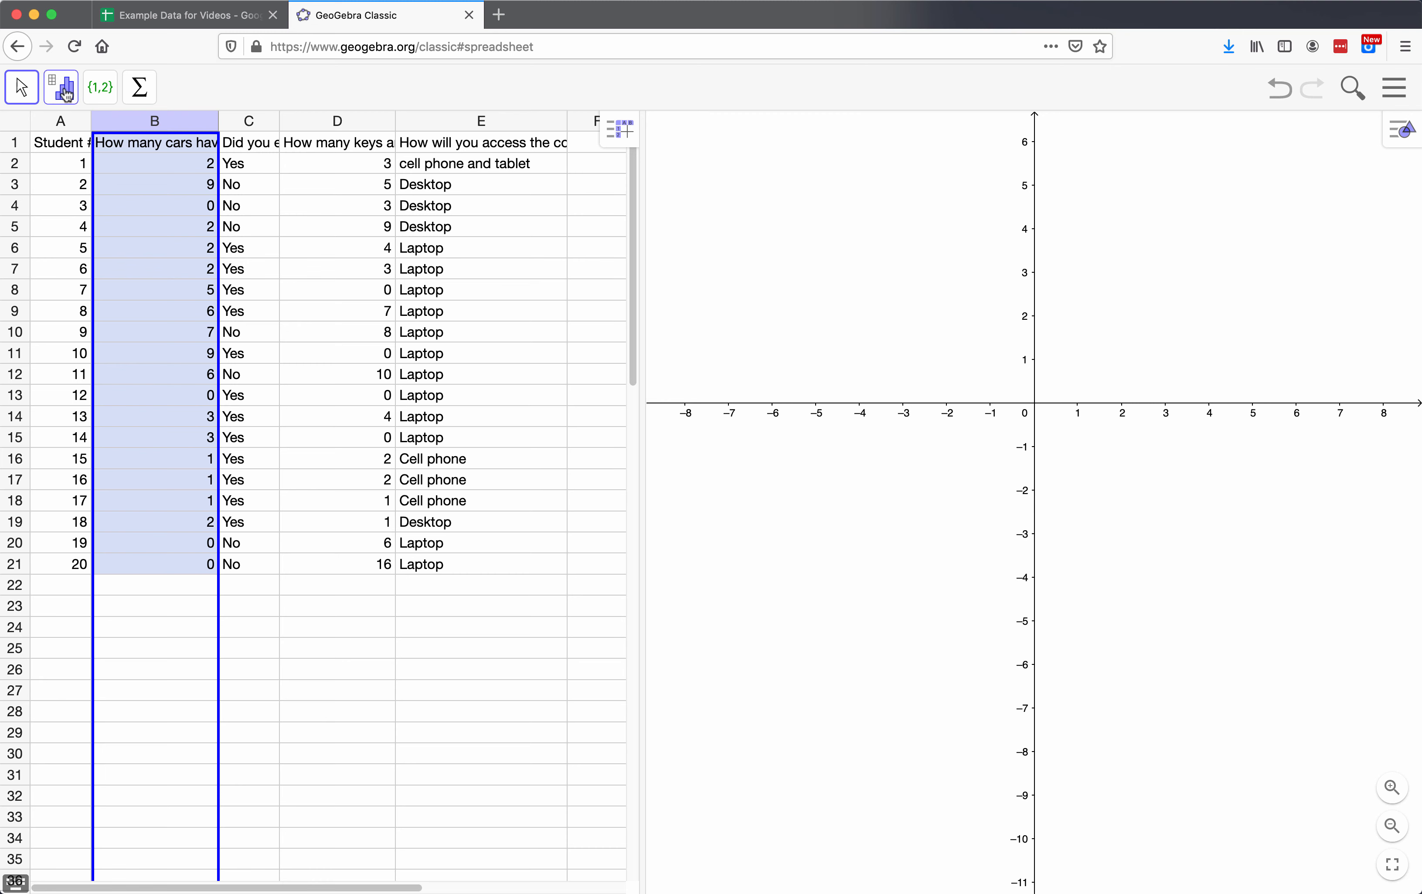
click(61, 89)
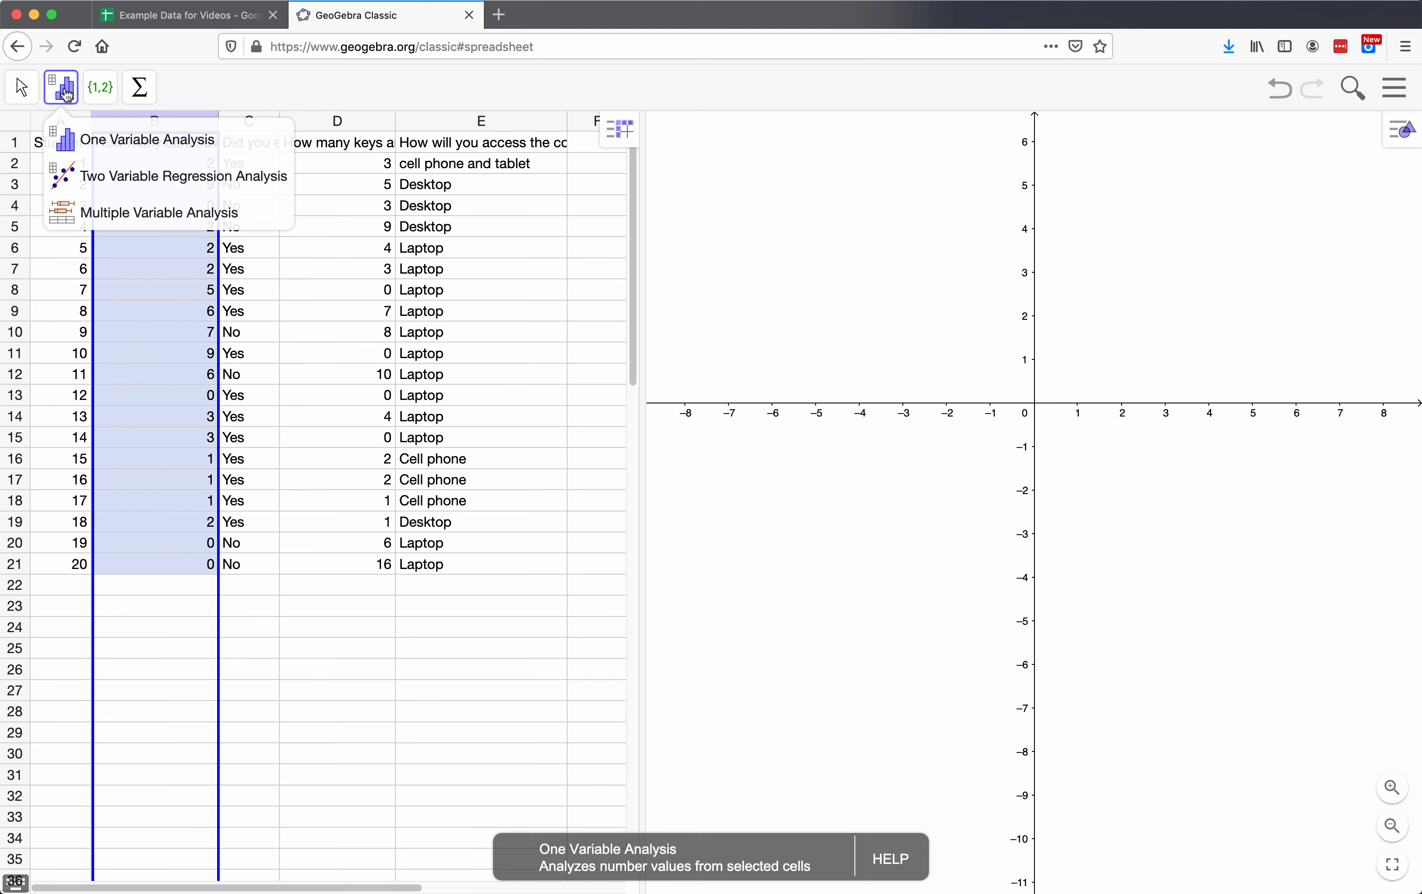
click(116, 142)
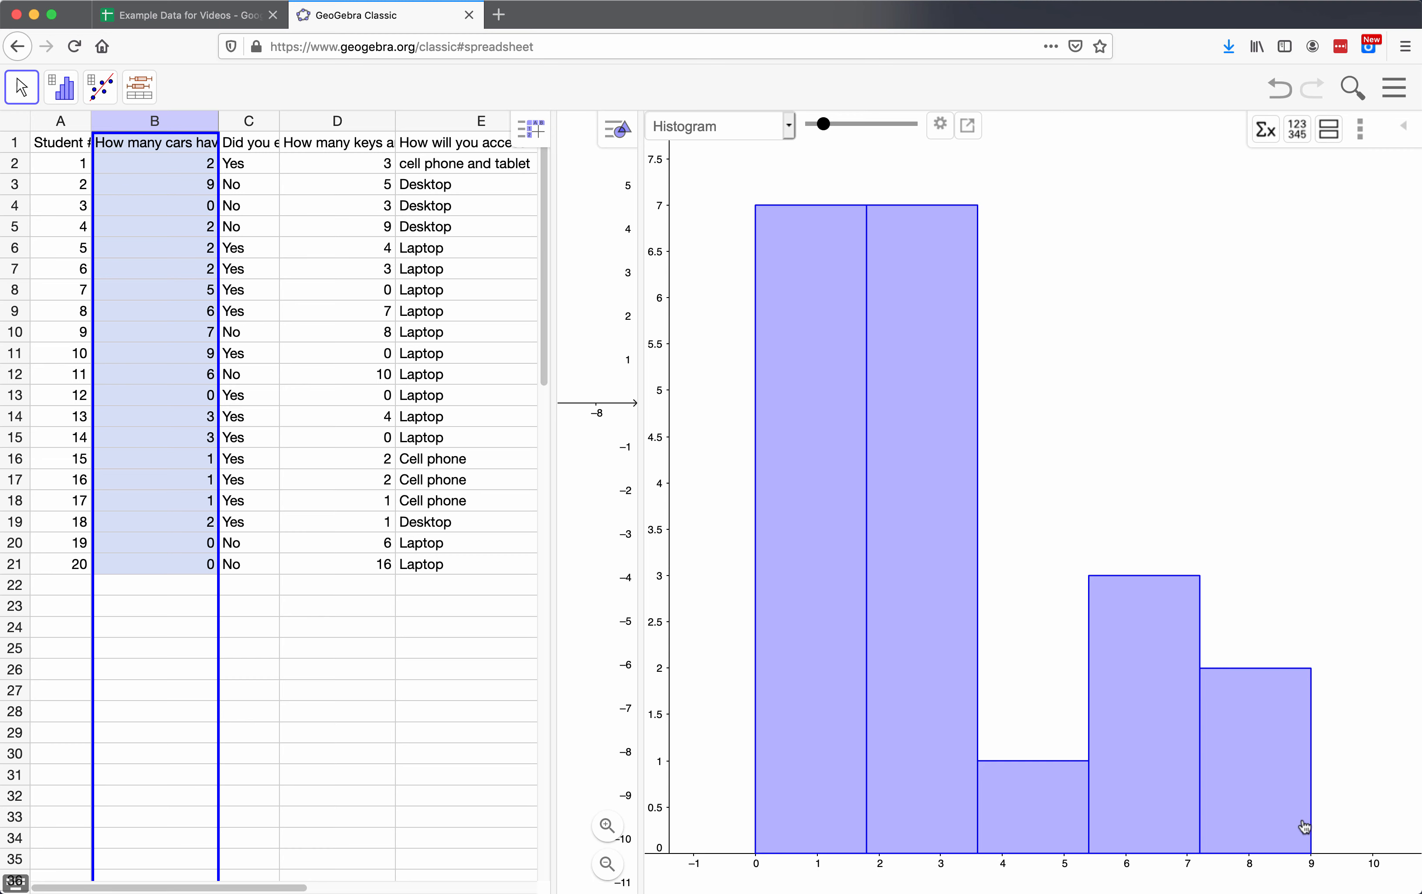
Step: Increase the histogram's number of classes to nine so that each bar is 1 unit wide
click(824, 128)
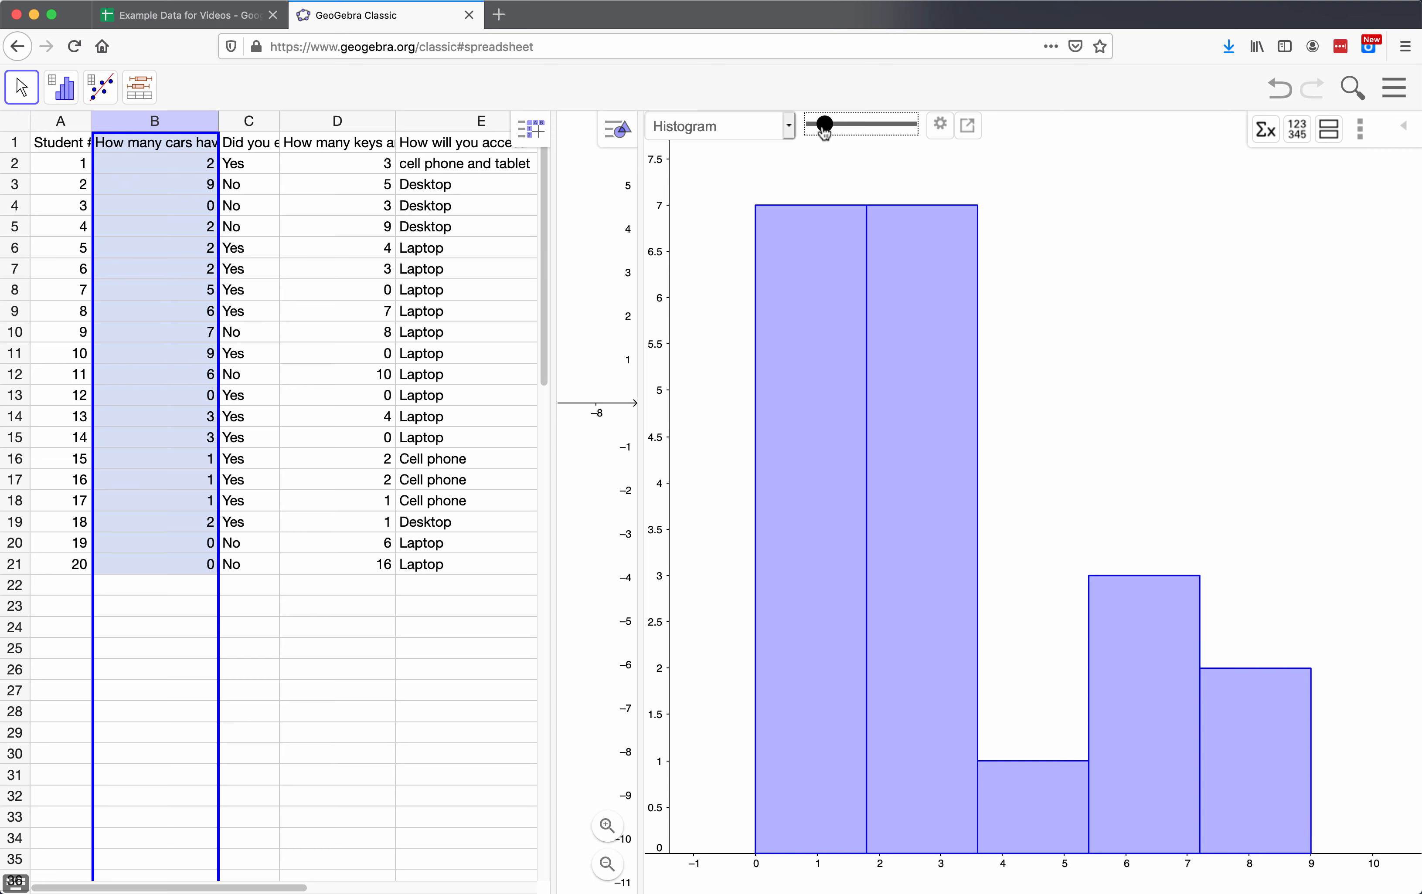
drag(825, 131, 841, 131)
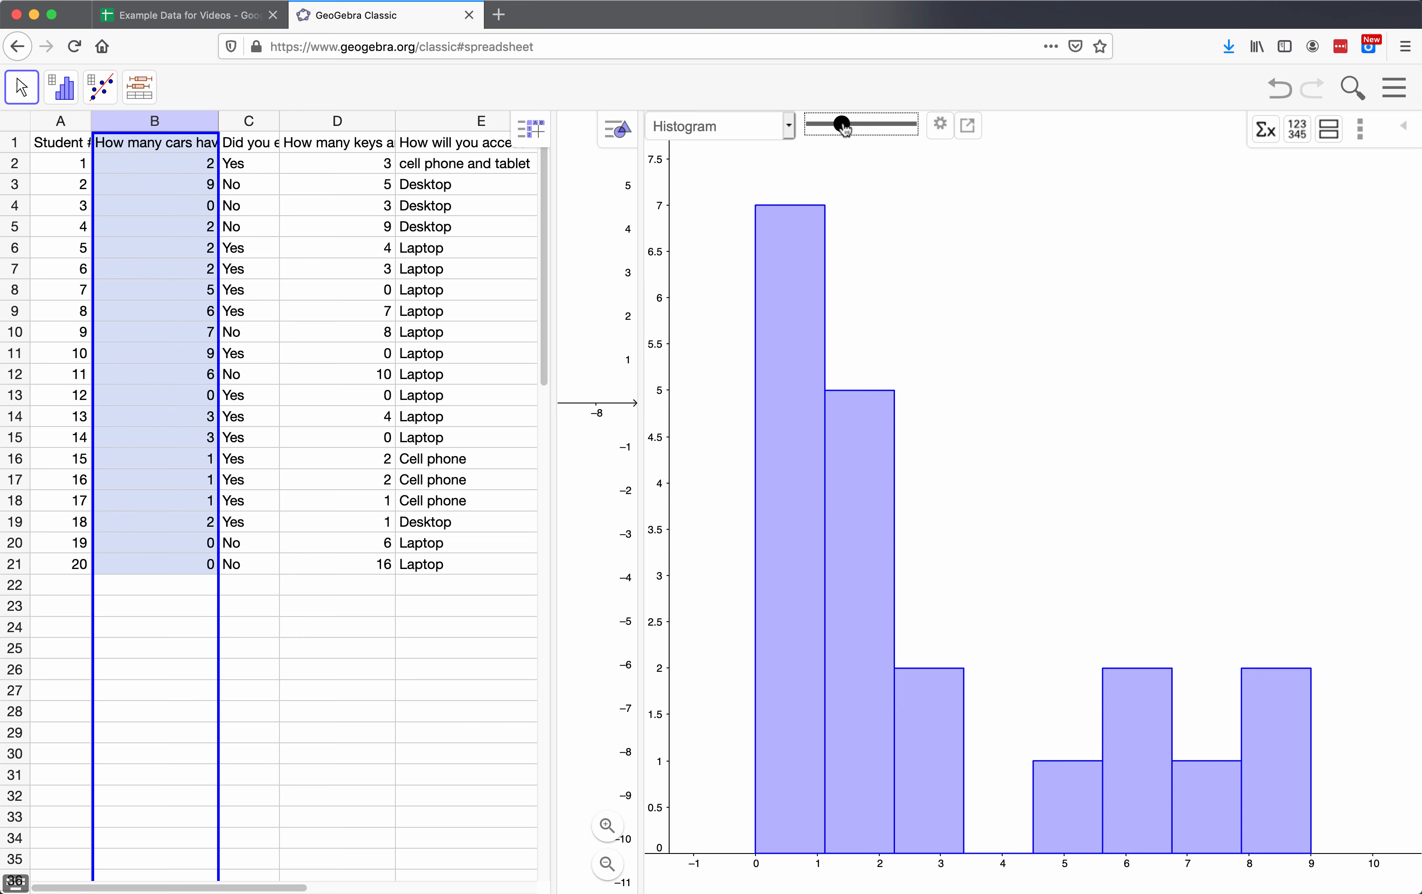
mouse_move(841, 130)
mouse_down()
mouse_move(905, 127)
mouse_move(849, 131)
mouse_up()
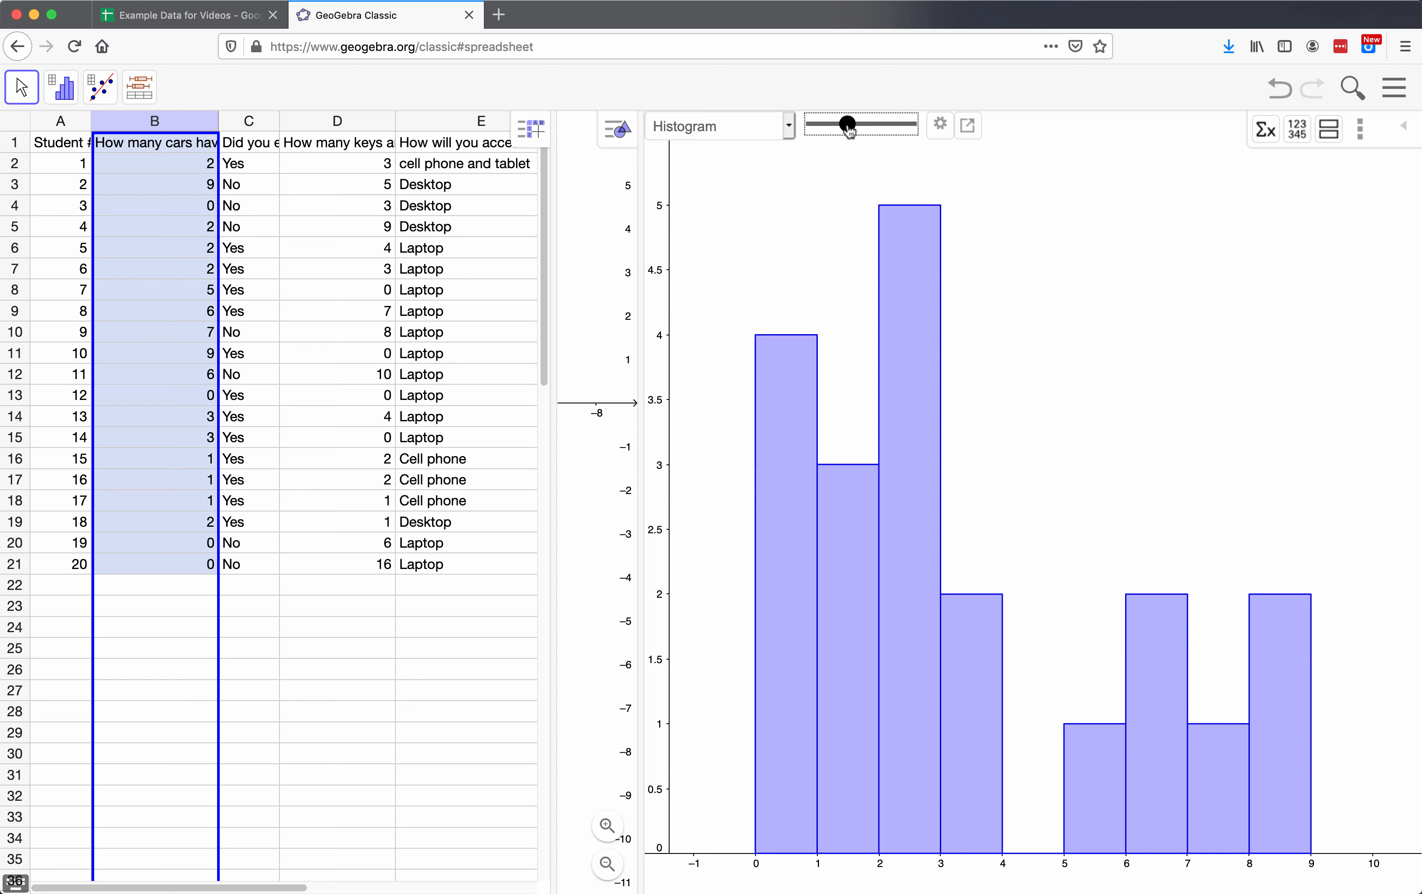
Step: Change the car data's plot type from Histogram to Boxplot
click(788, 129)
click(789, 128)
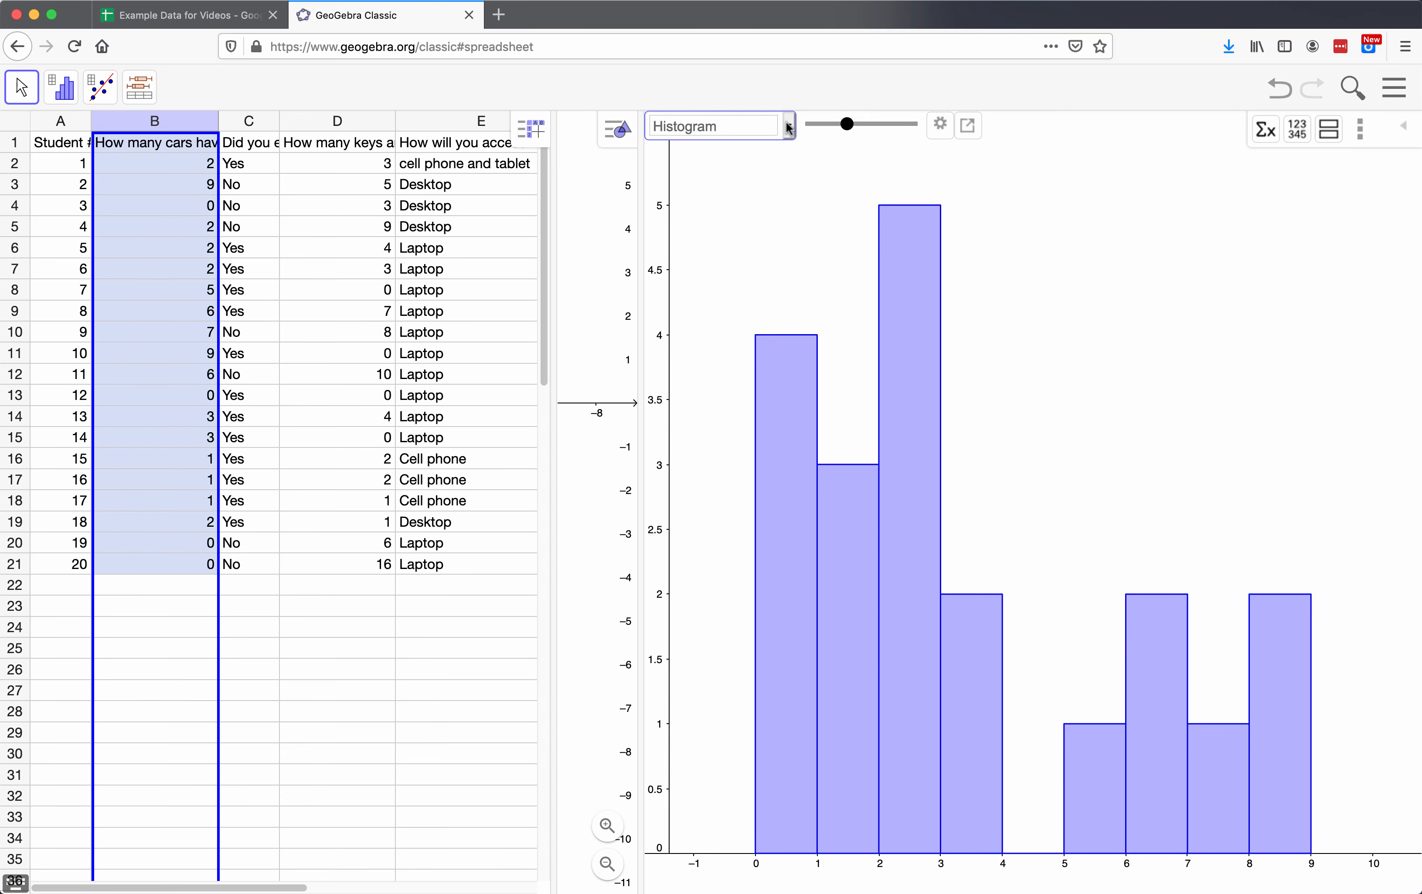
click(789, 128)
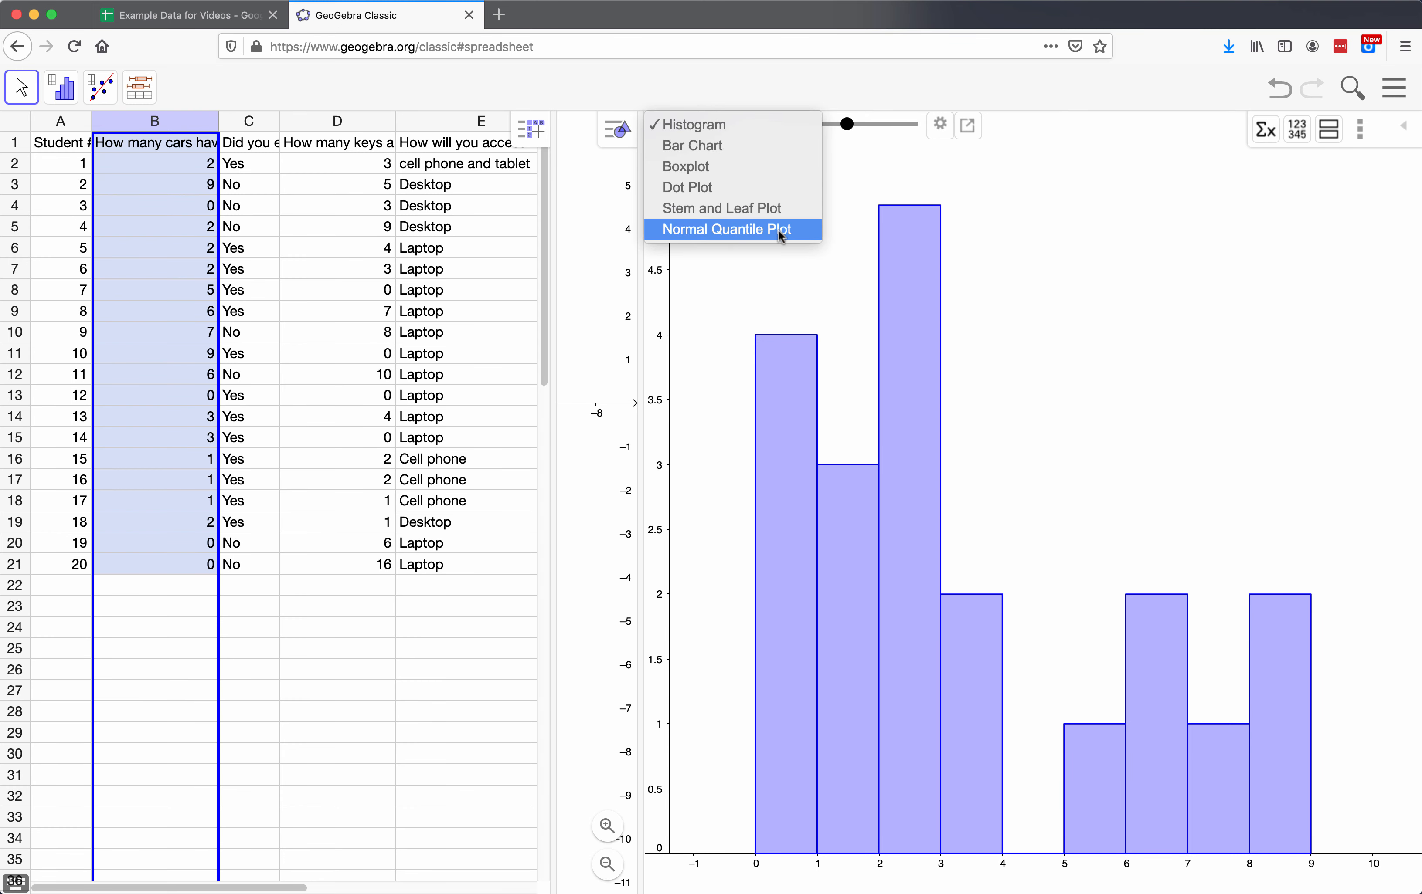
click(731, 168)
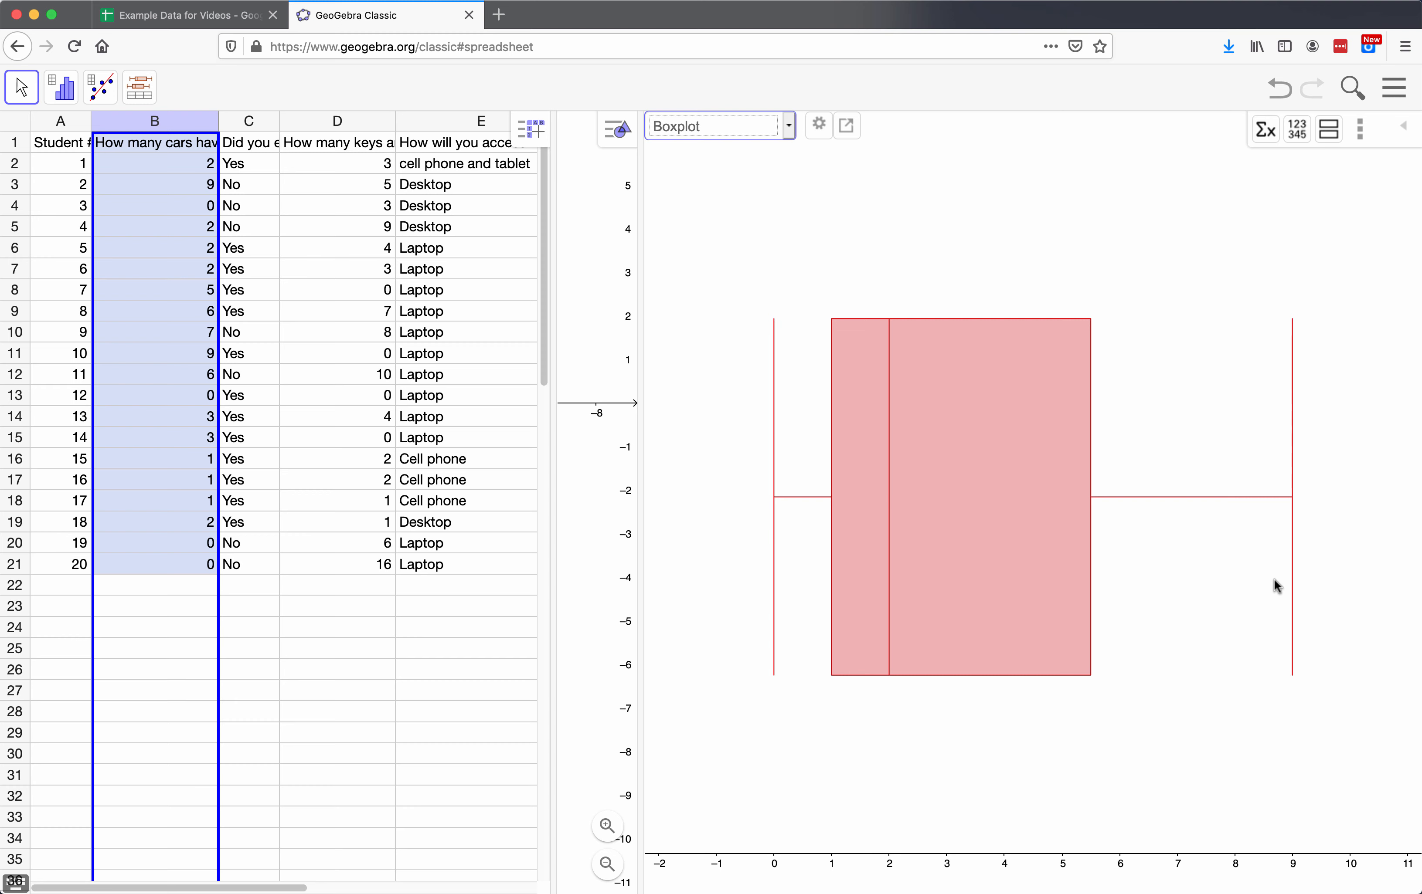
Step: Enter 50 as an extra outlier value in cell B22, below the car data, and reselect that cell
click(195, 586)
text(50)
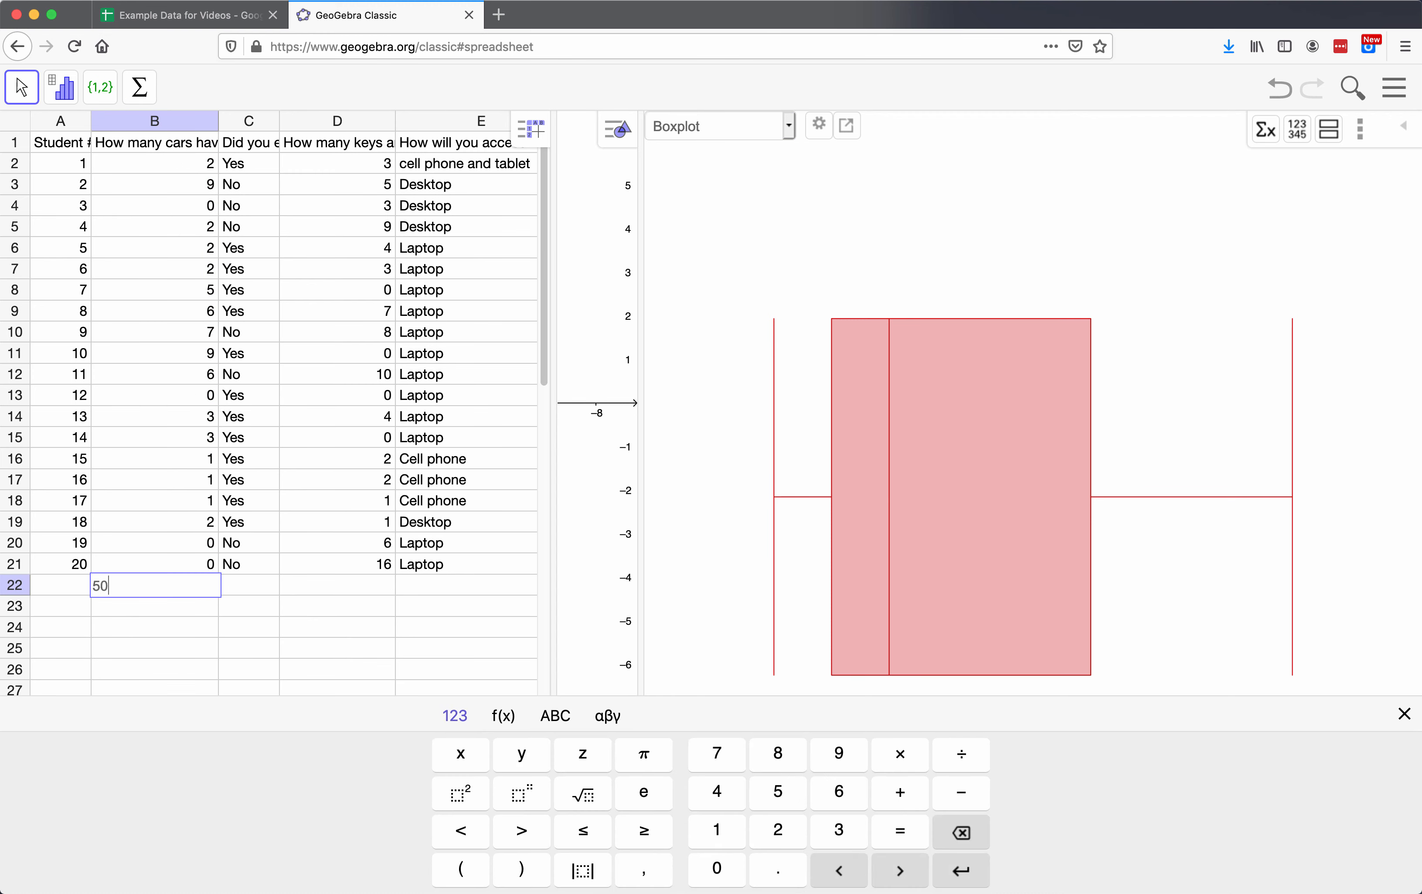
key(Return)
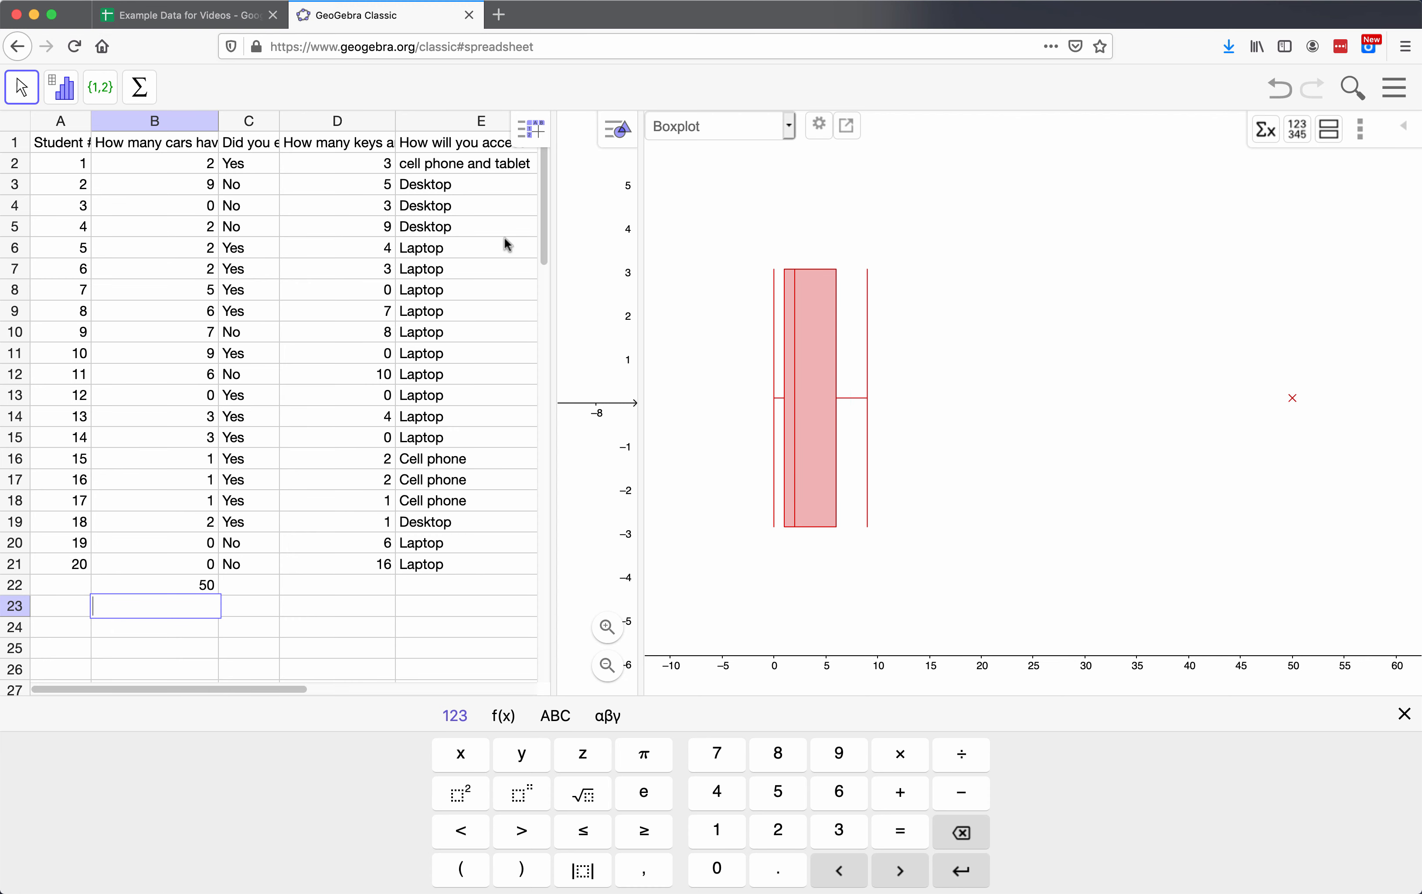
click(189, 586)
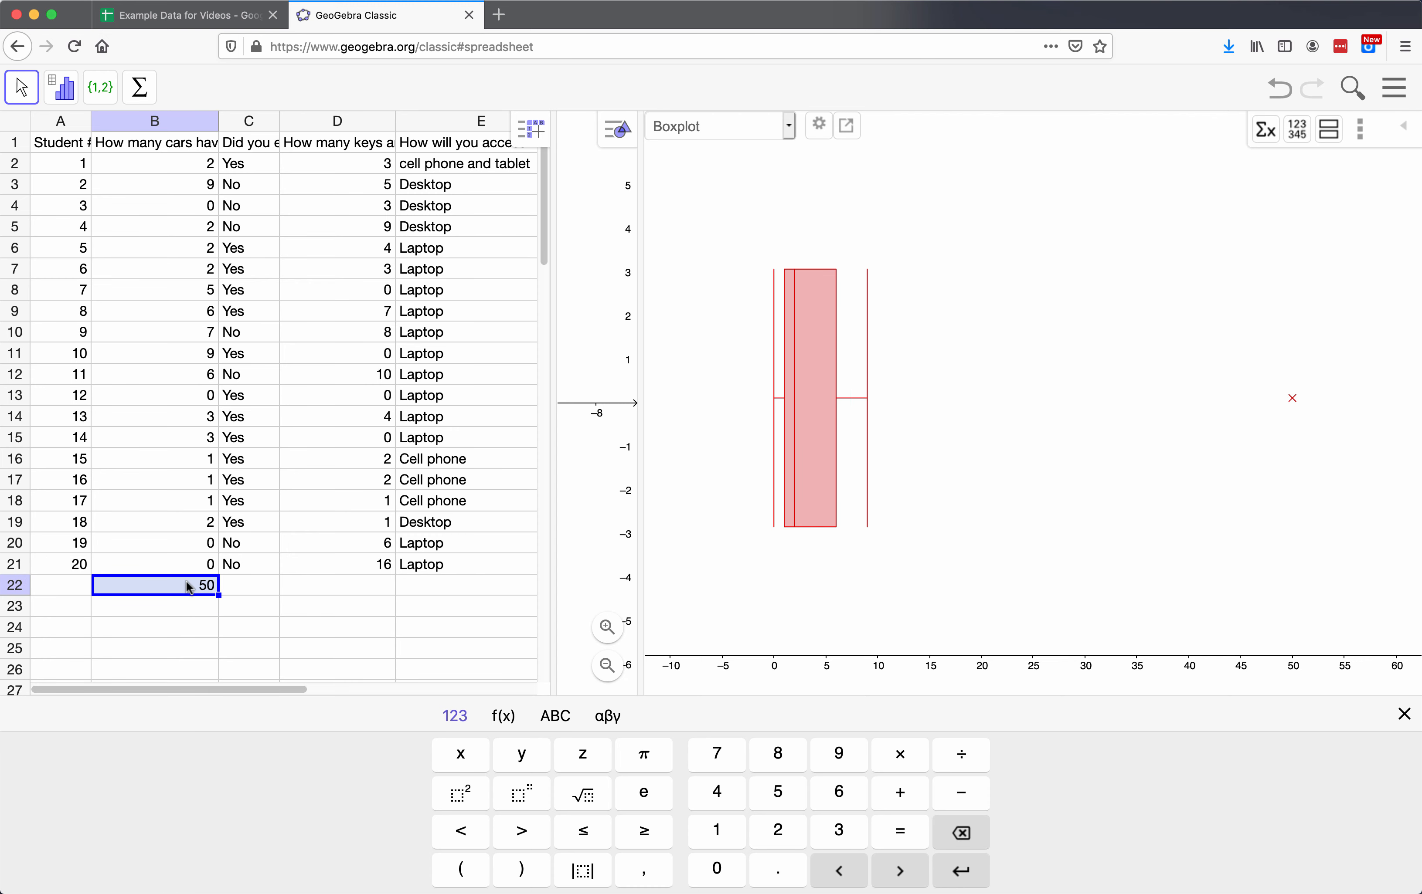
Step: Display the car data as a Dot Plot and widen the data analysis view
click(789, 128)
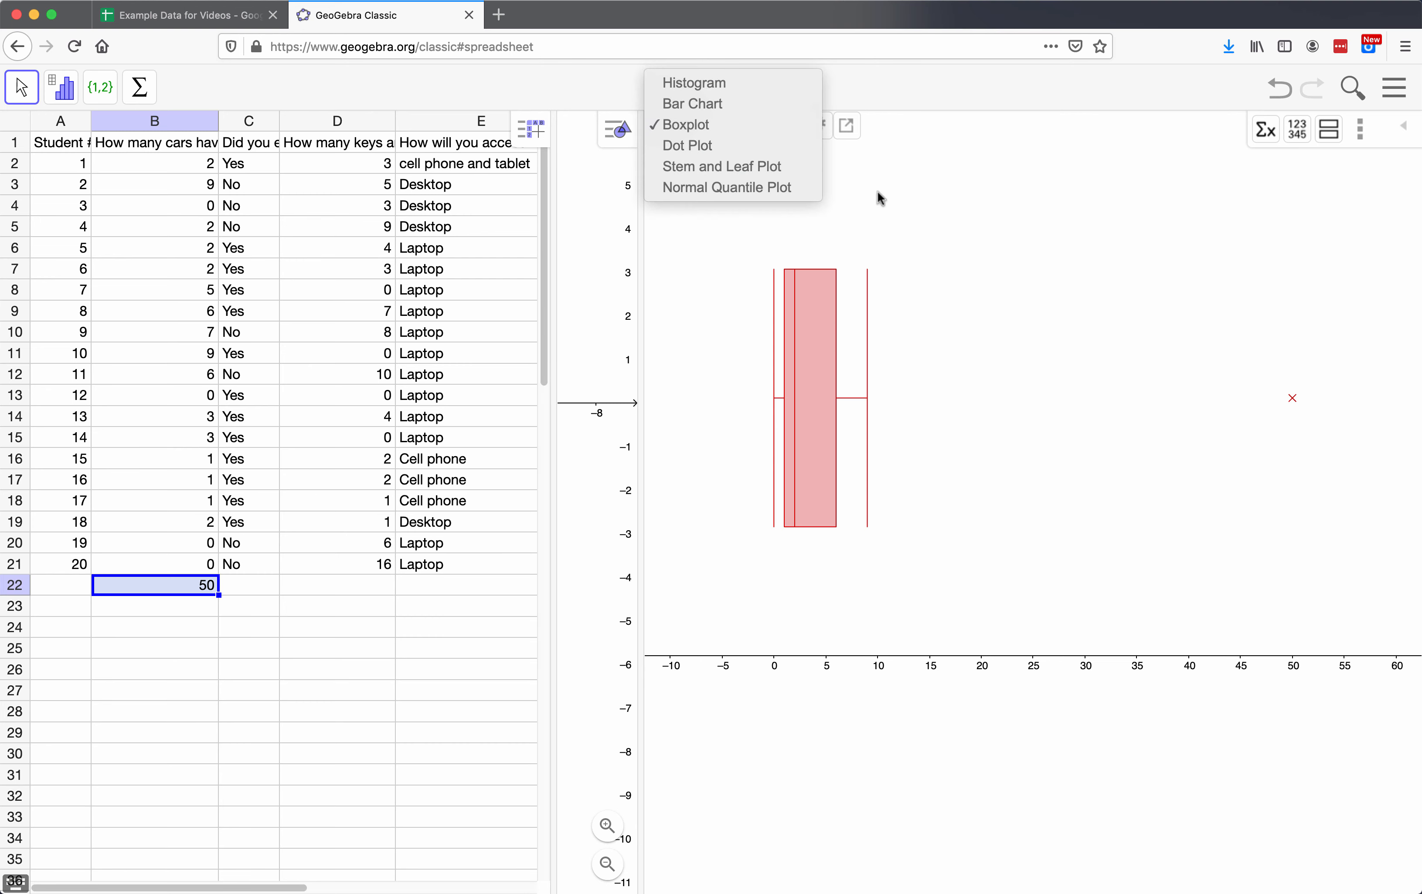
click(739, 147)
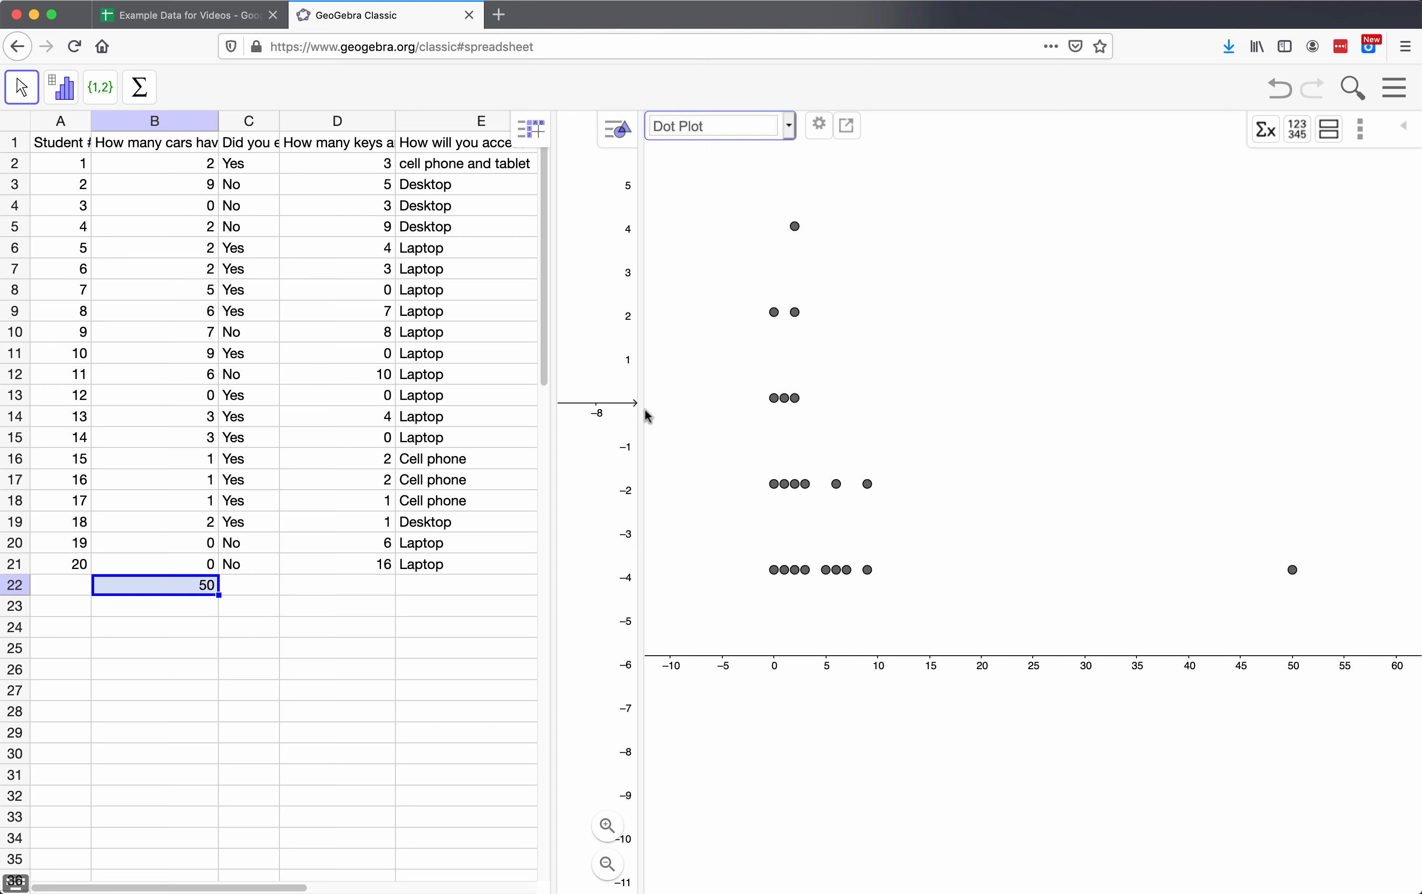
drag(638, 413, 567, 413)
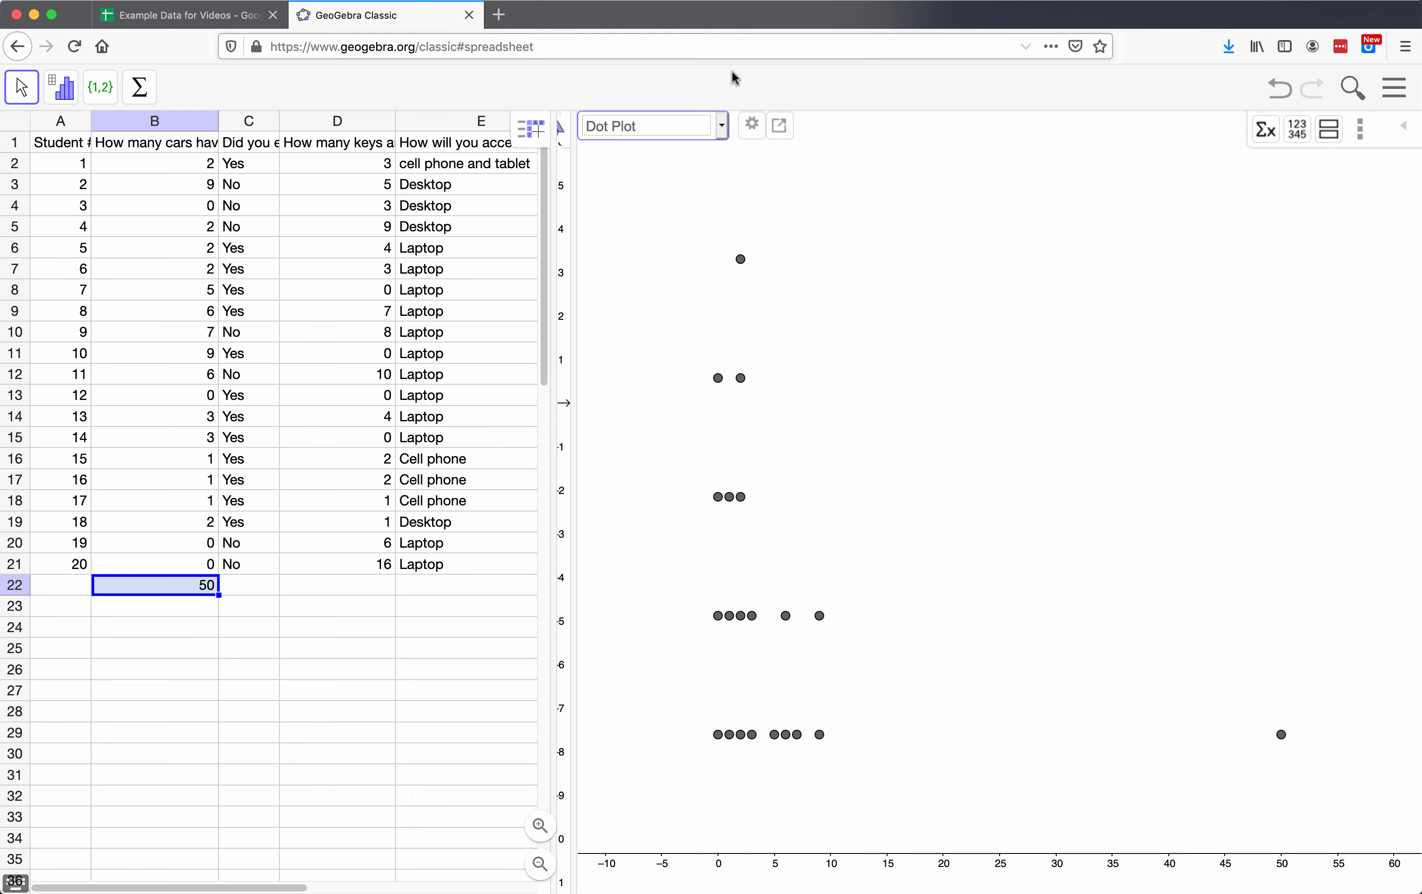
Step: Display the car data as a Stem and Leaf Plot and open the plot's export options
click(722, 126)
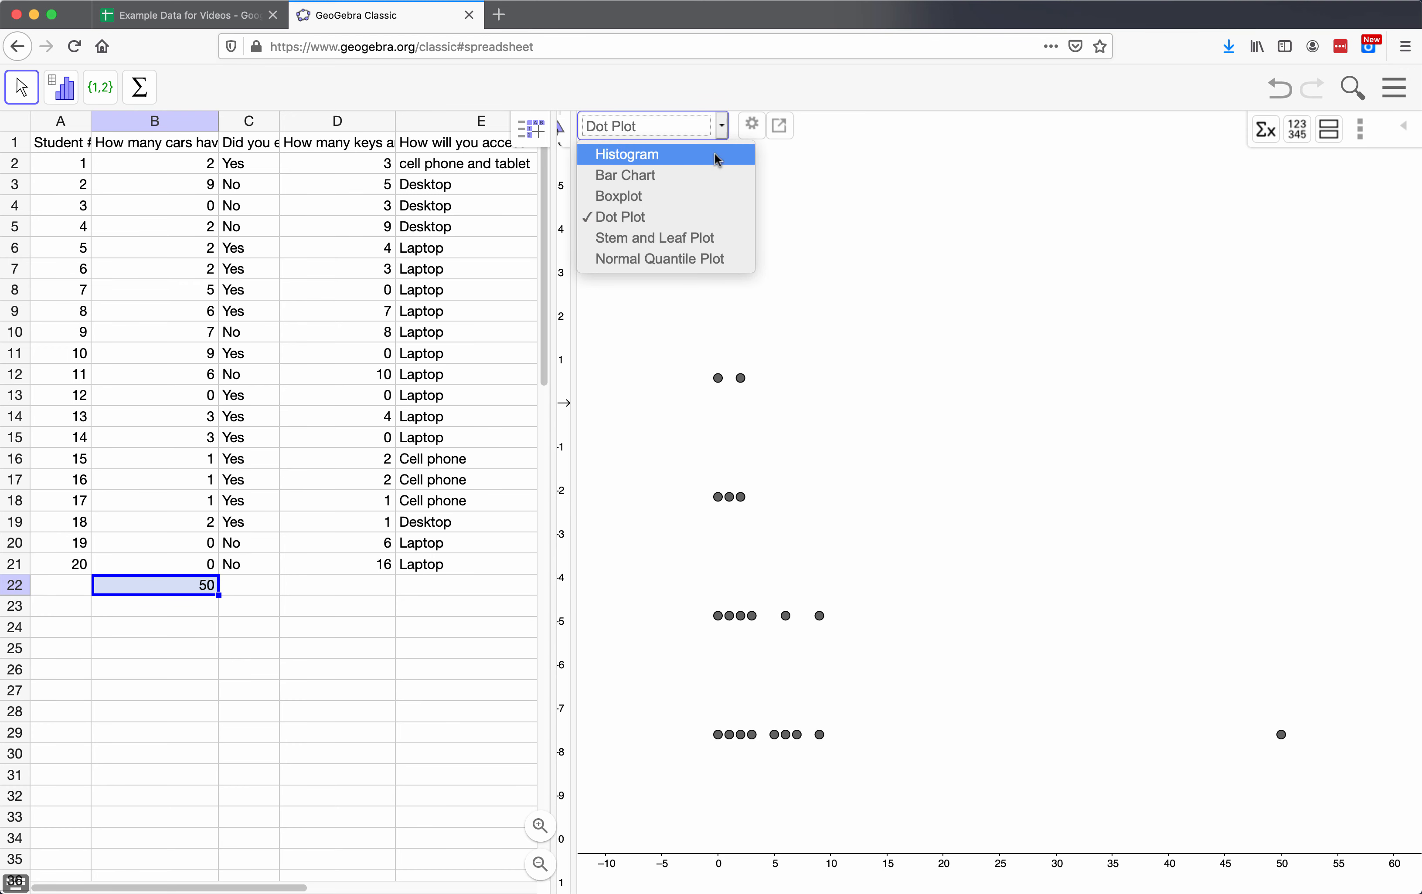
click(696, 240)
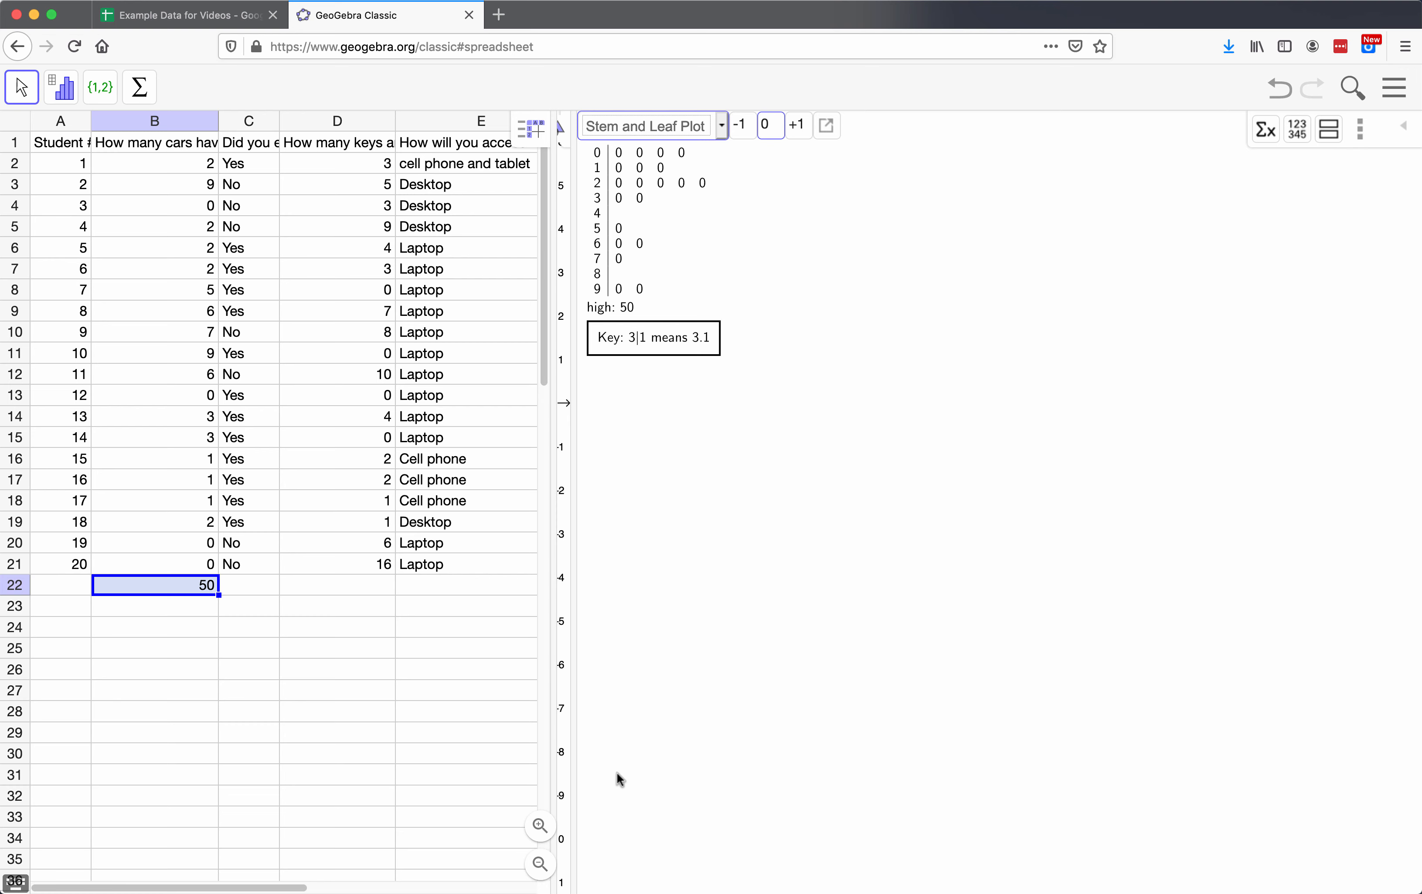
click(825, 126)
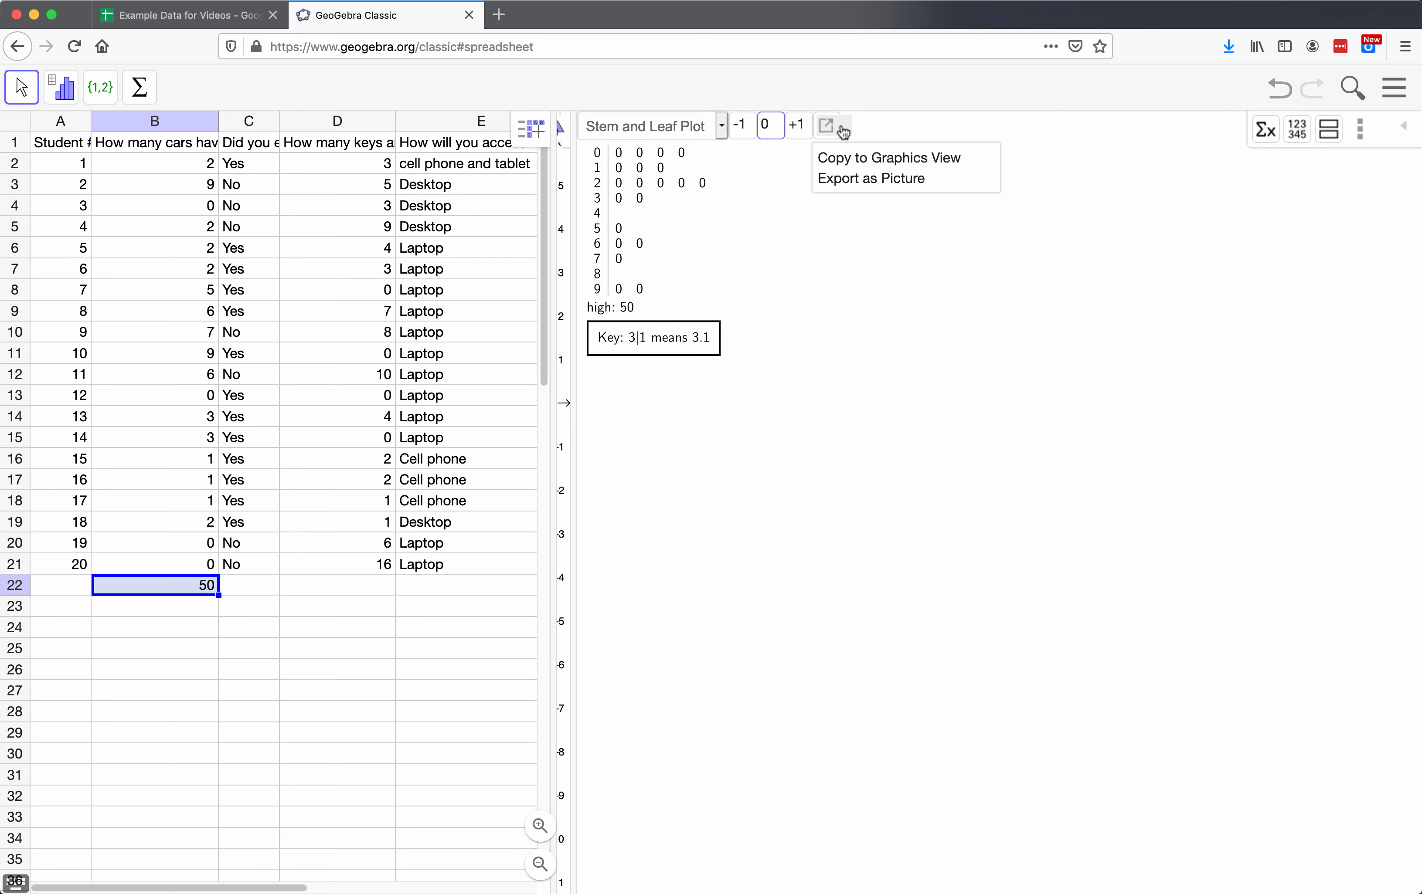
Step: Compare the stem and leaf plot and its key at stem adjustments +1, -1 and 0, ending on 0
click(796, 131)
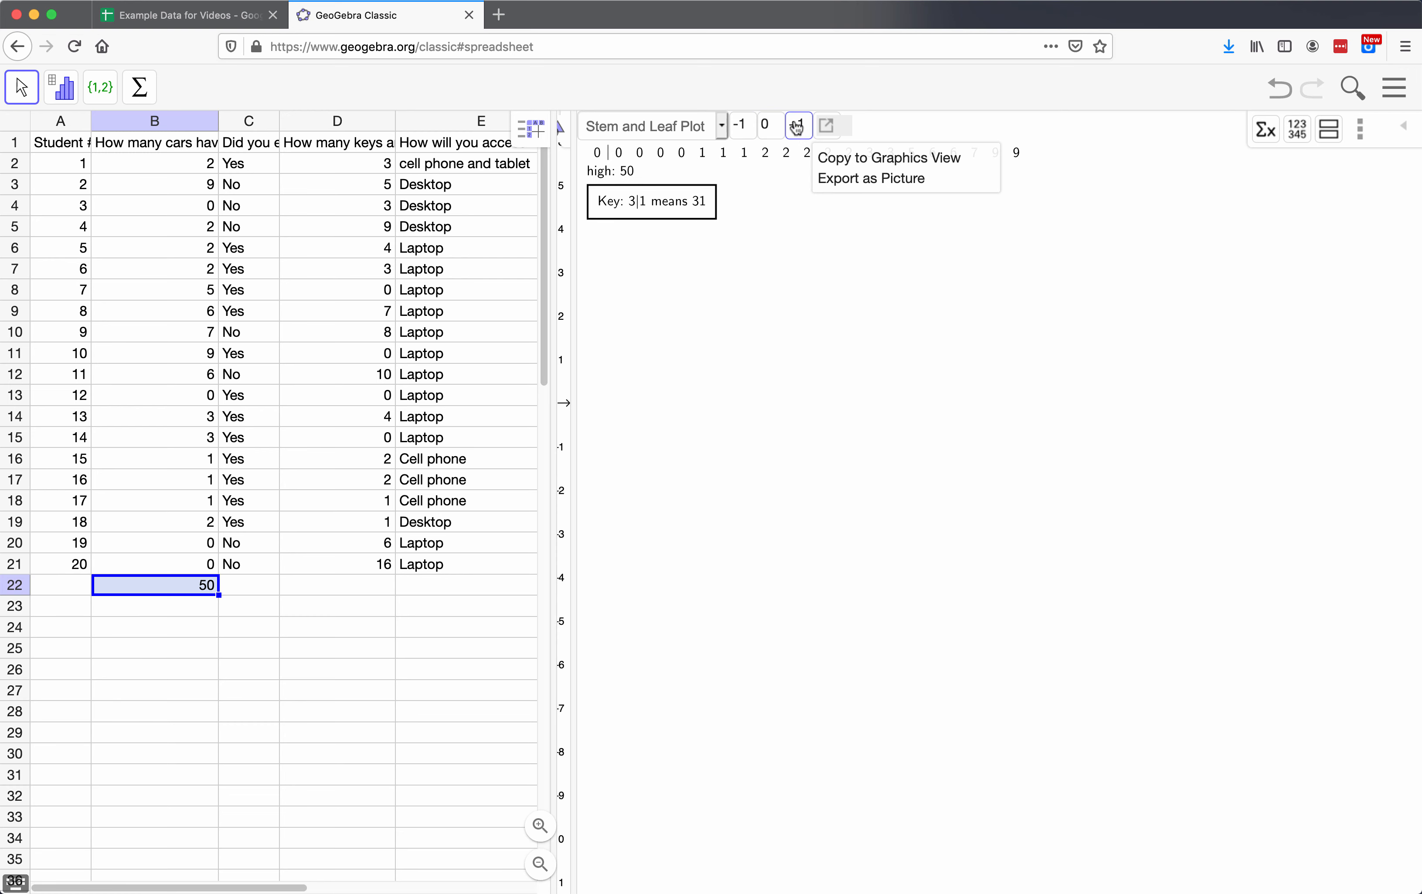
click(742, 126)
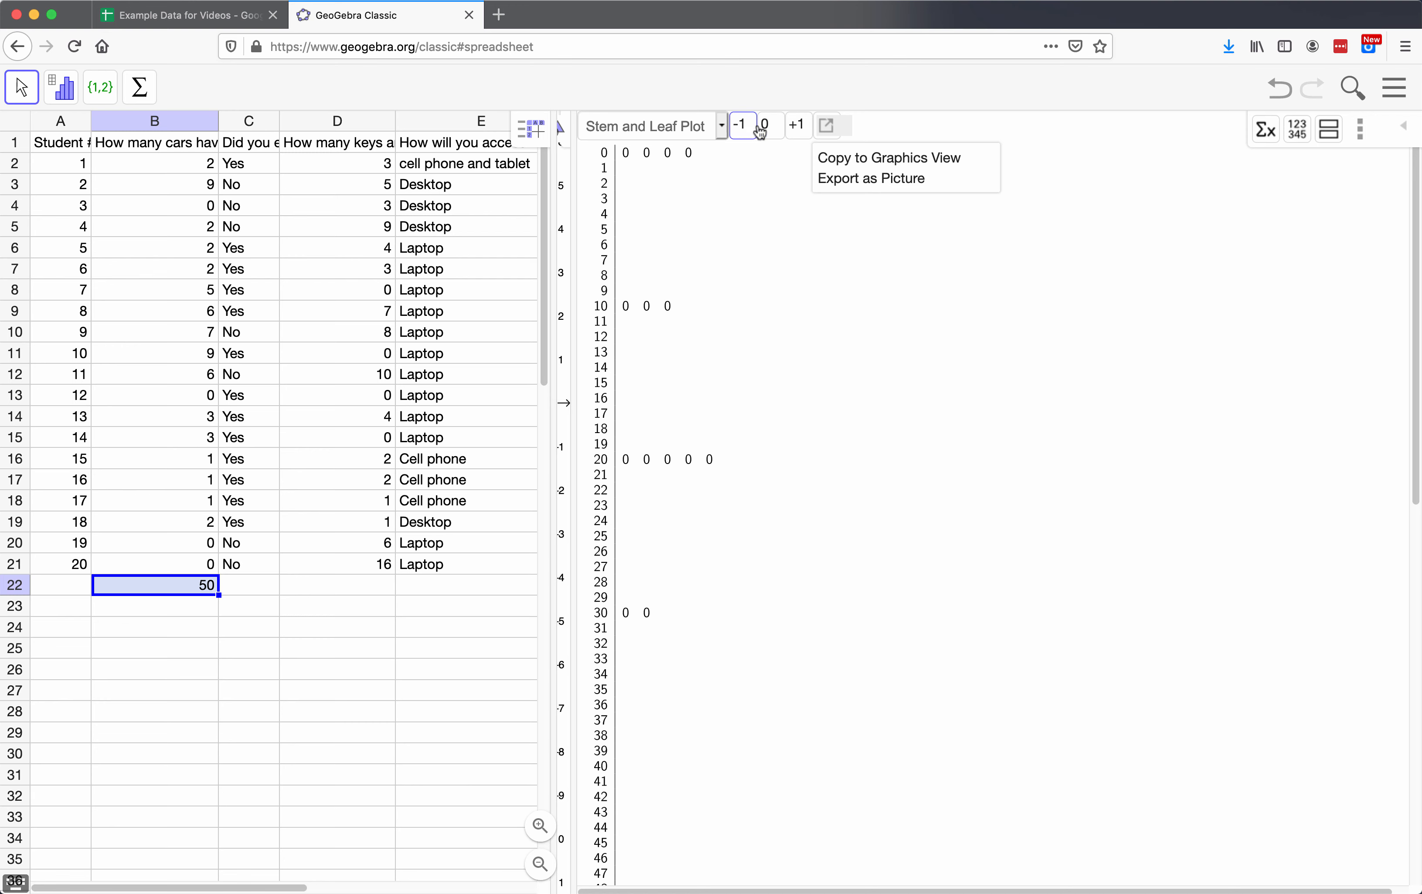
click(796, 126)
click(774, 128)
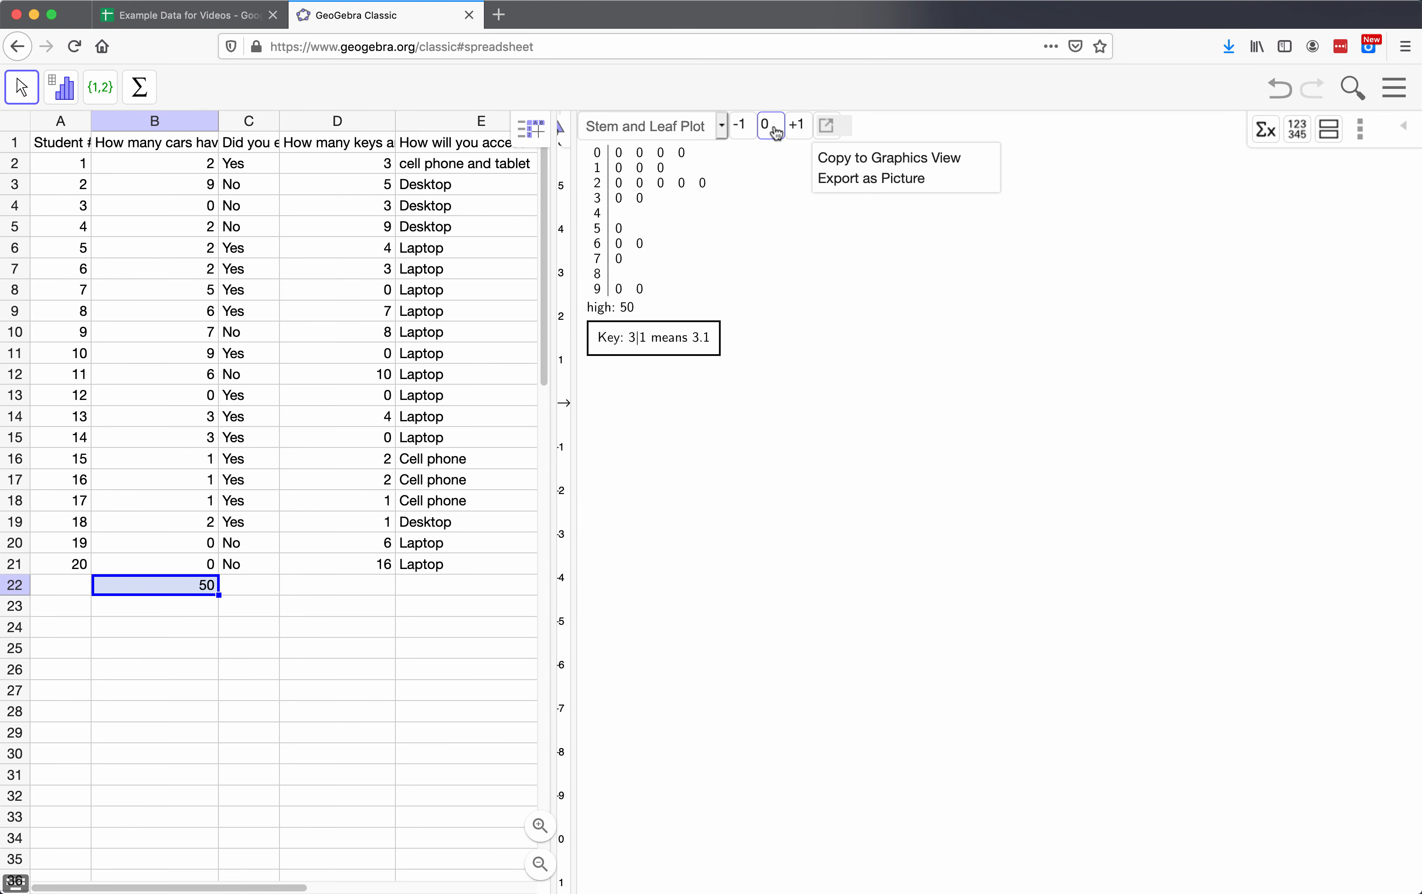
click(741, 126)
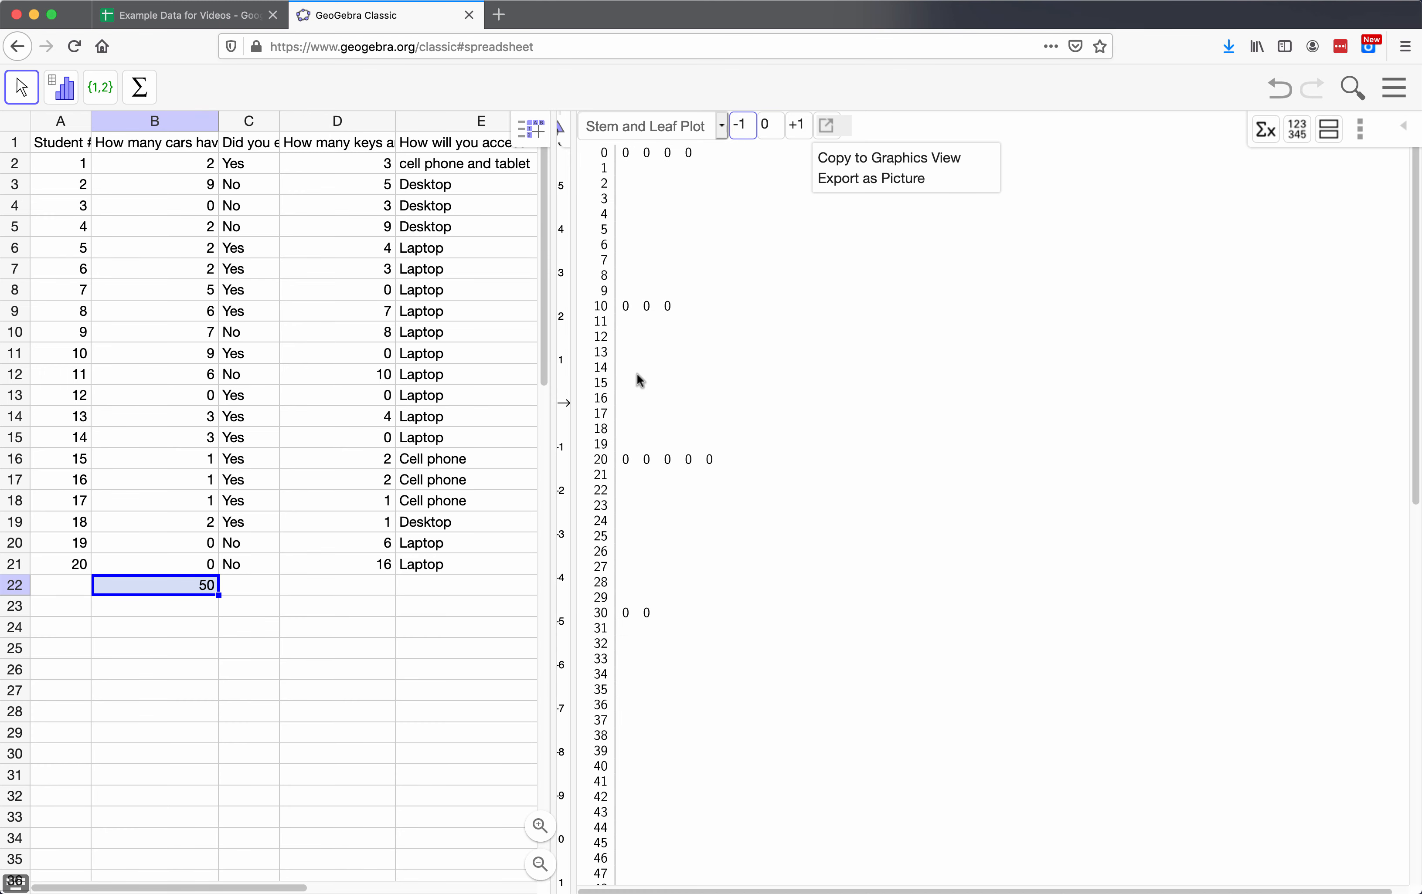
scroll(680, 370, down, 3)
scroll(680, 368, down, 10)
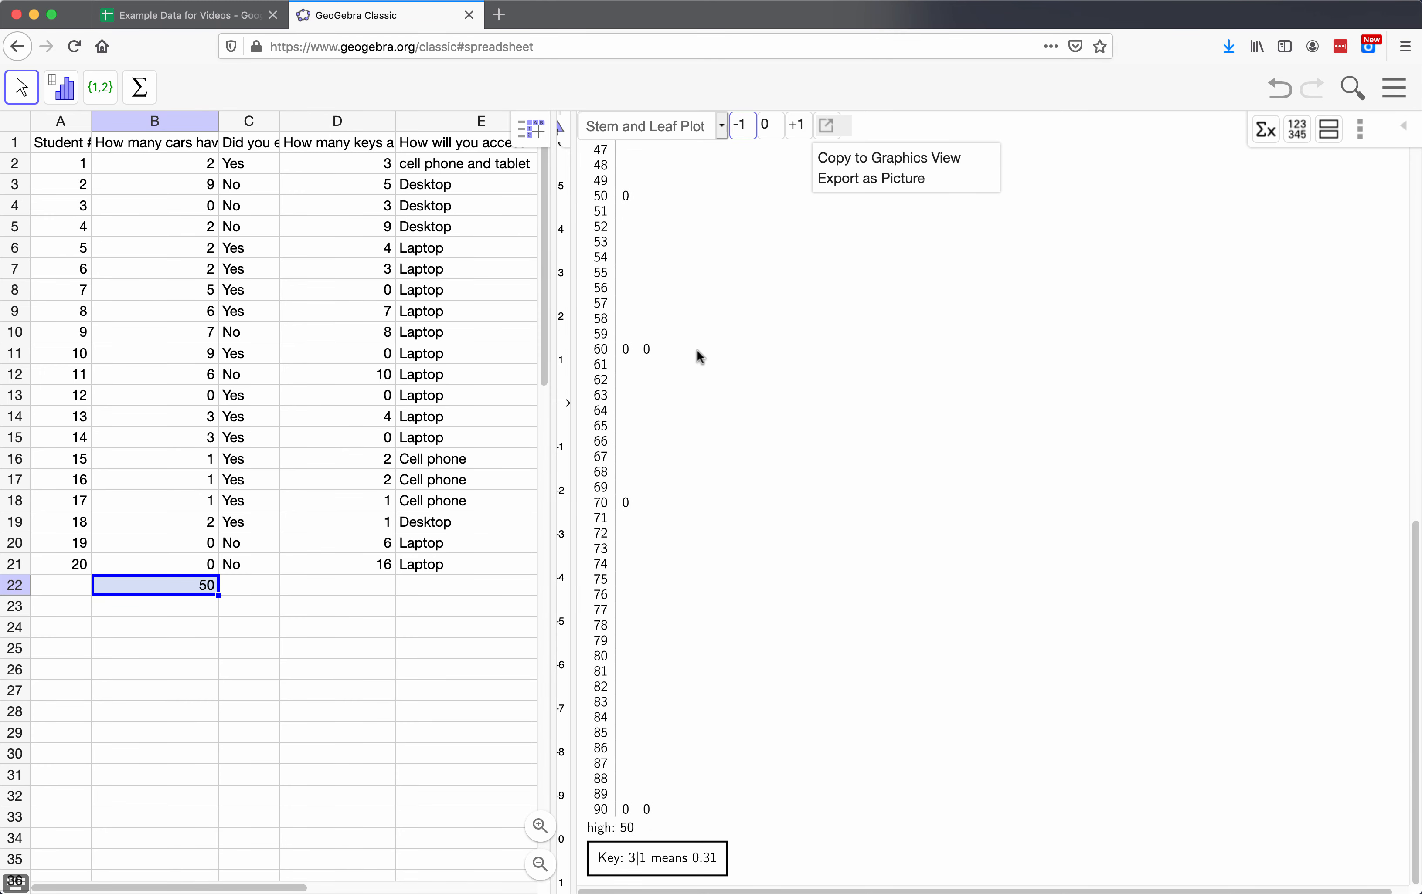
scroll(711, 352, up, 13)
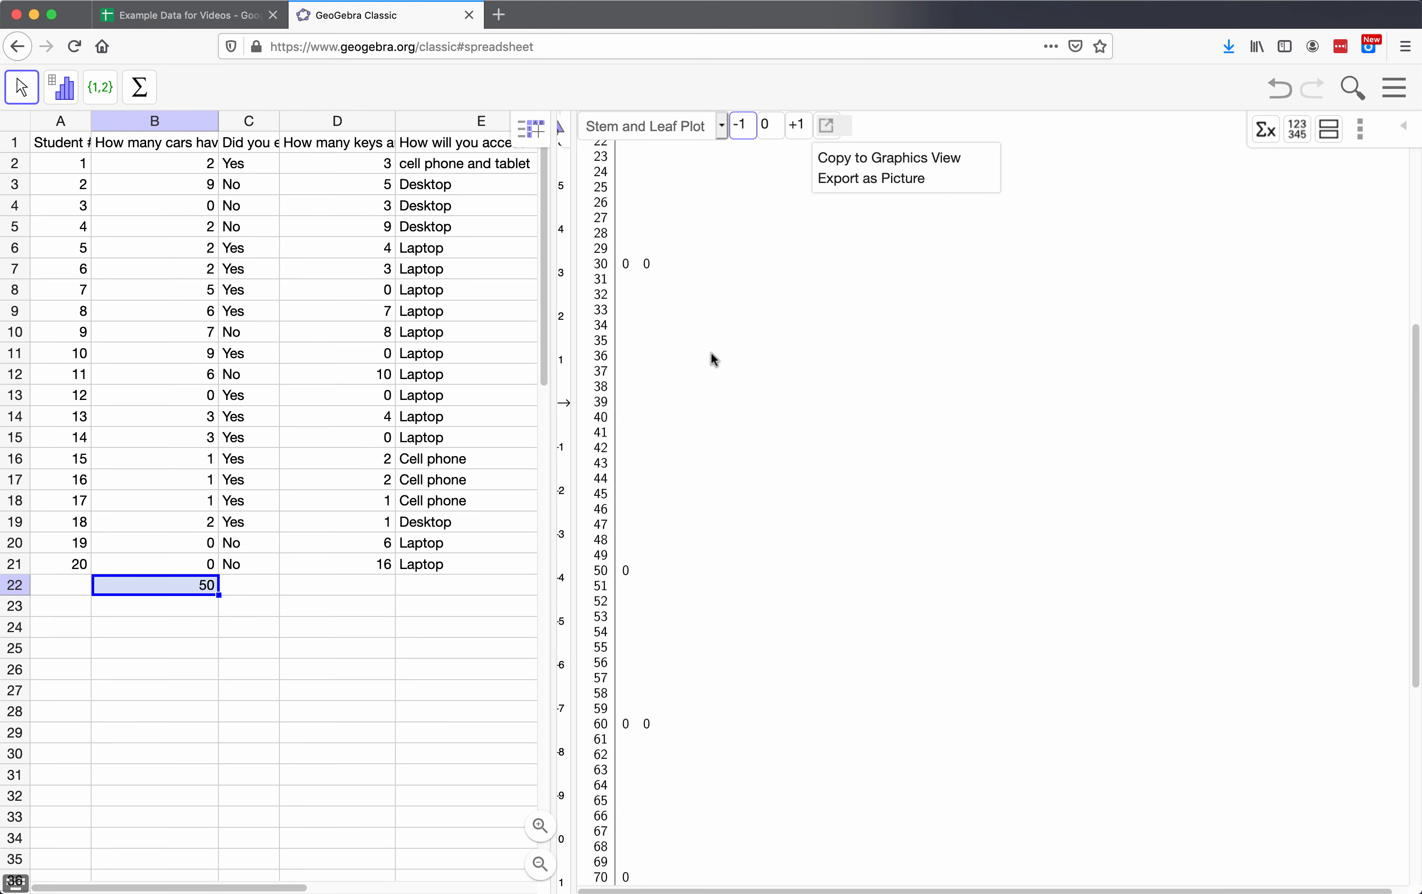
click(764, 126)
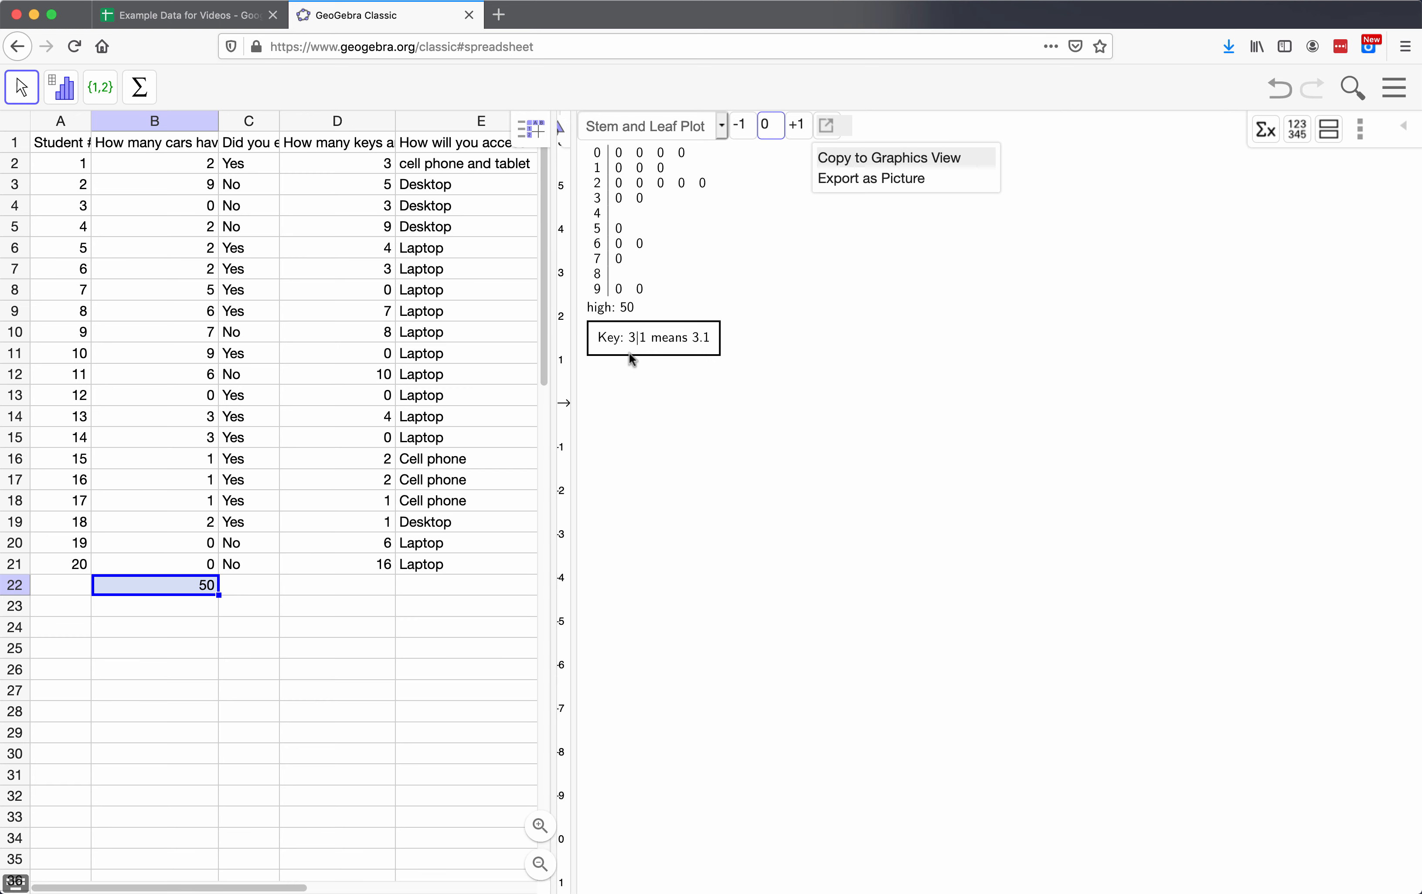
click(797, 124)
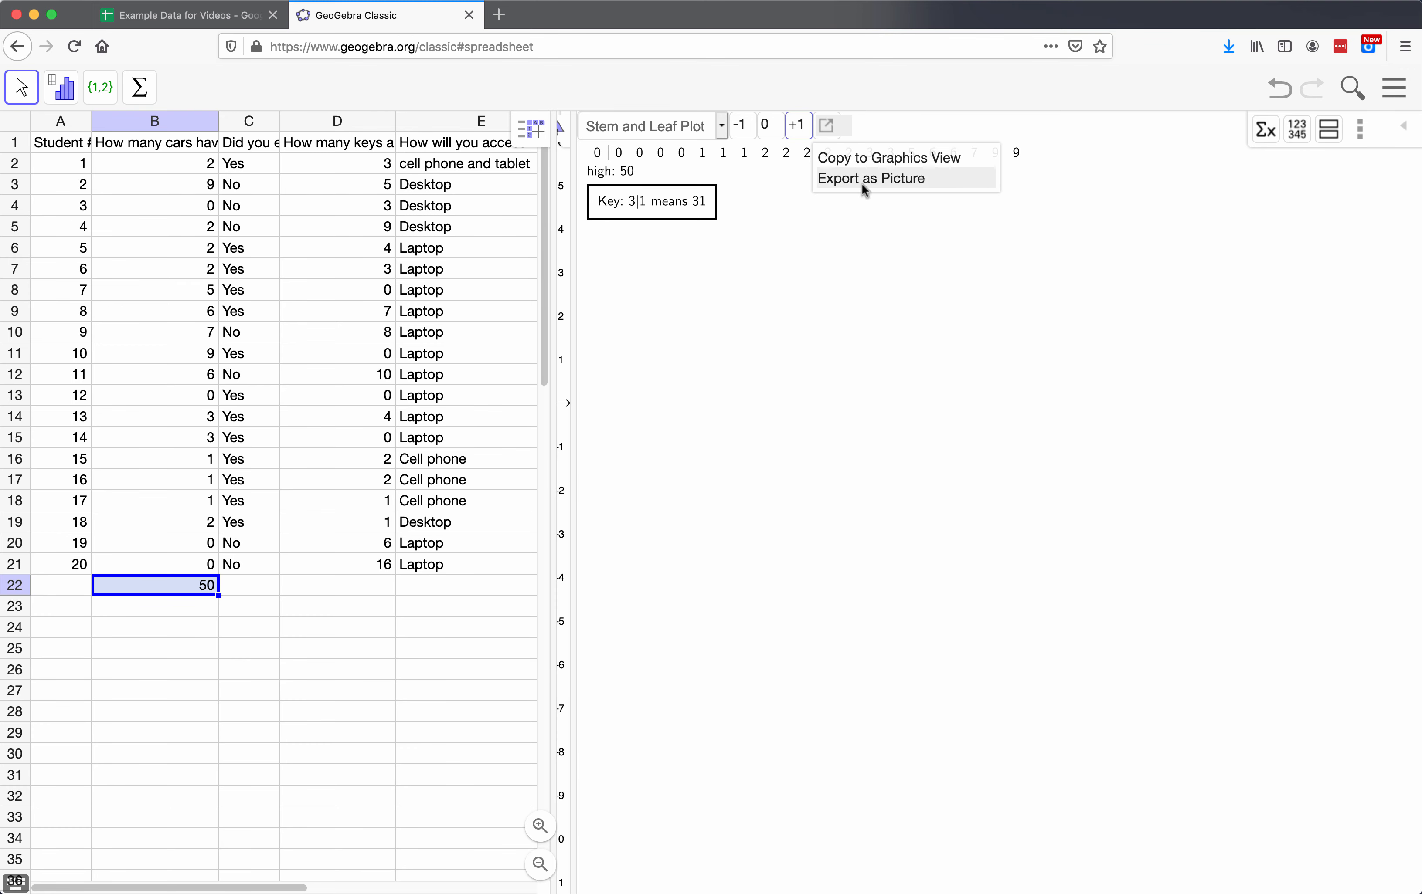
click(771, 128)
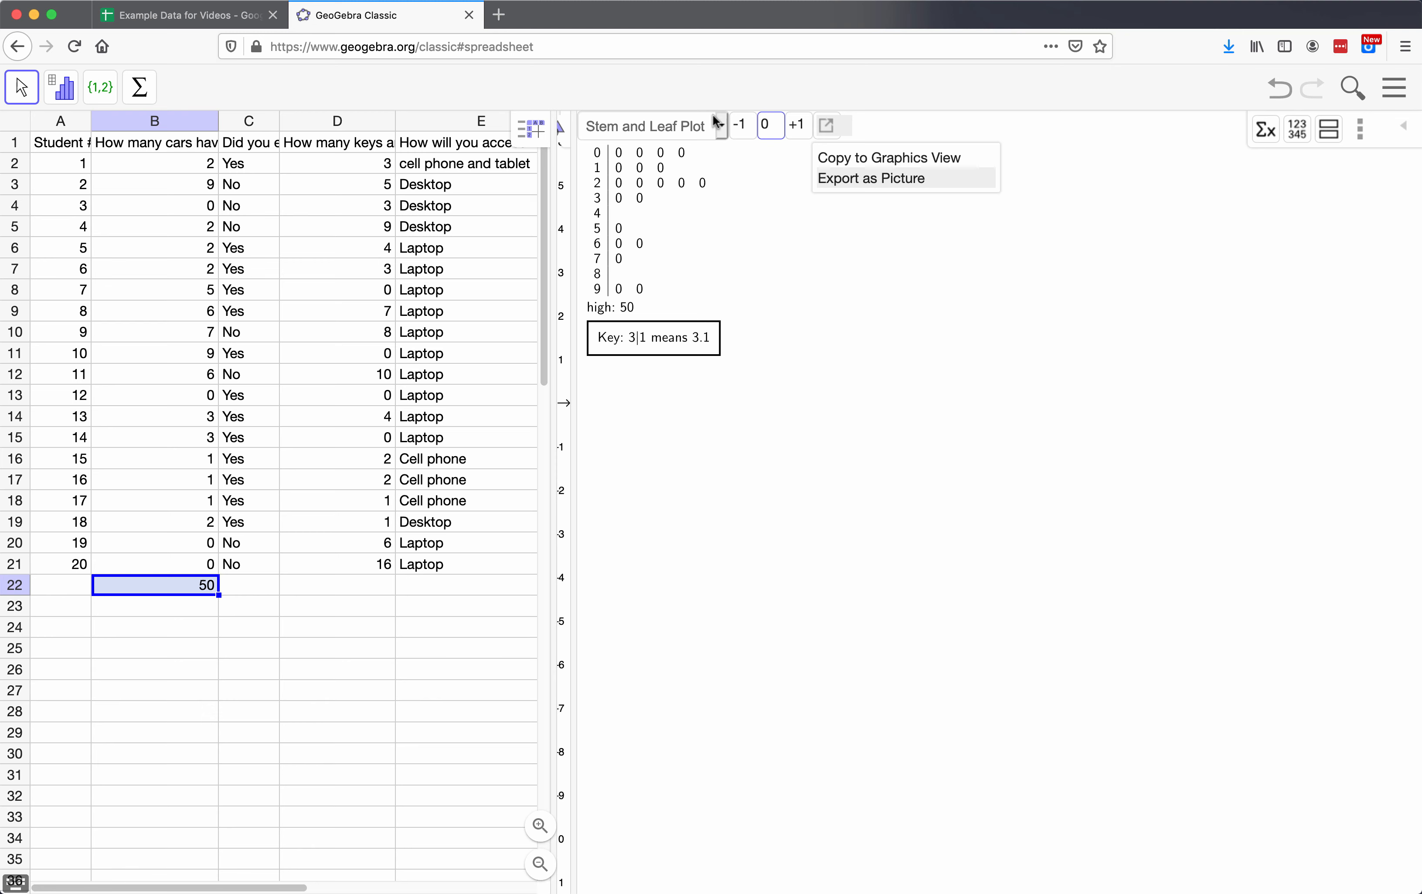
click(722, 125)
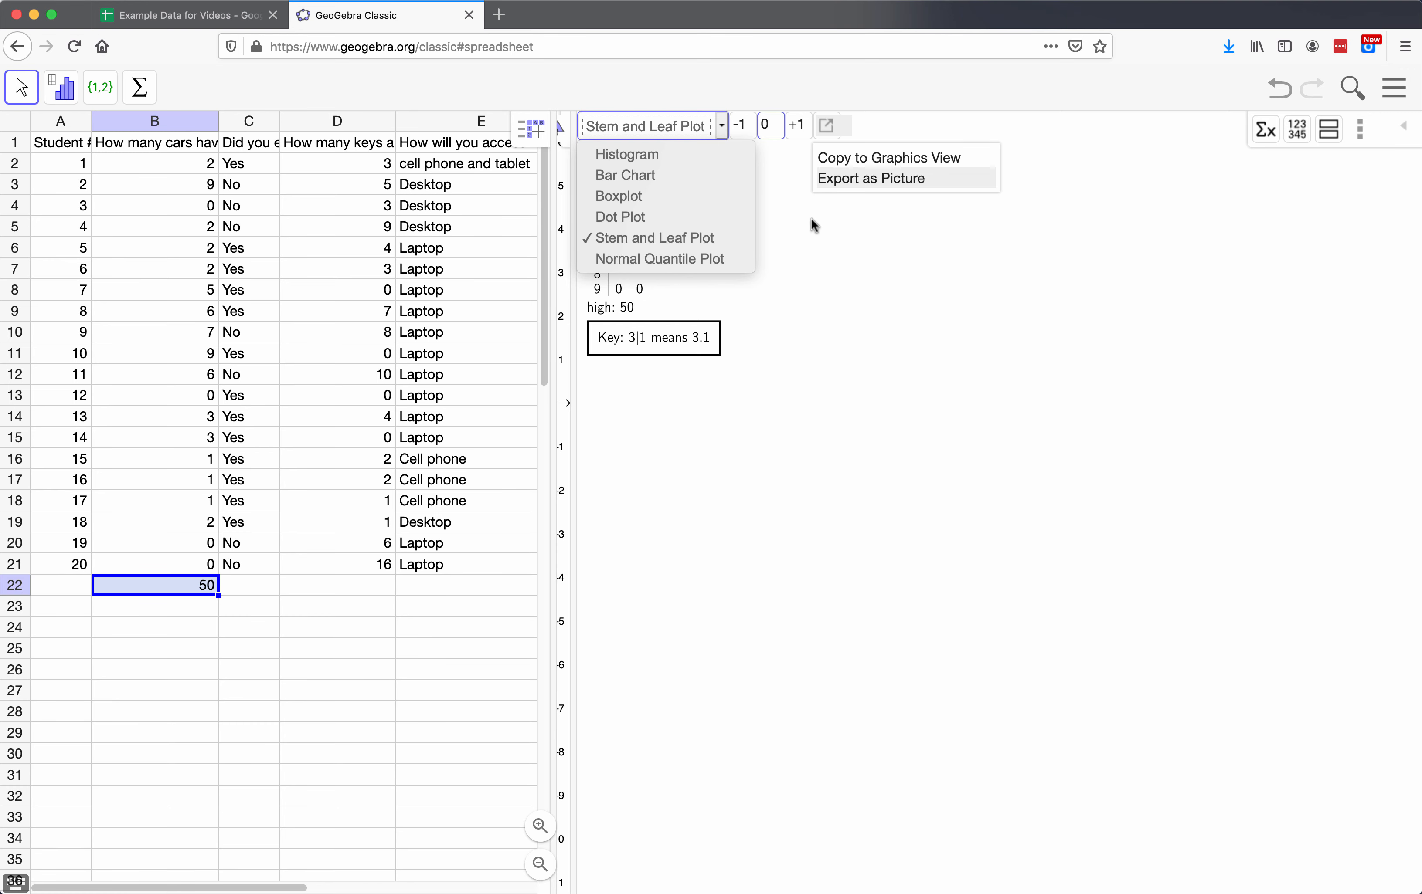
click(894, 261)
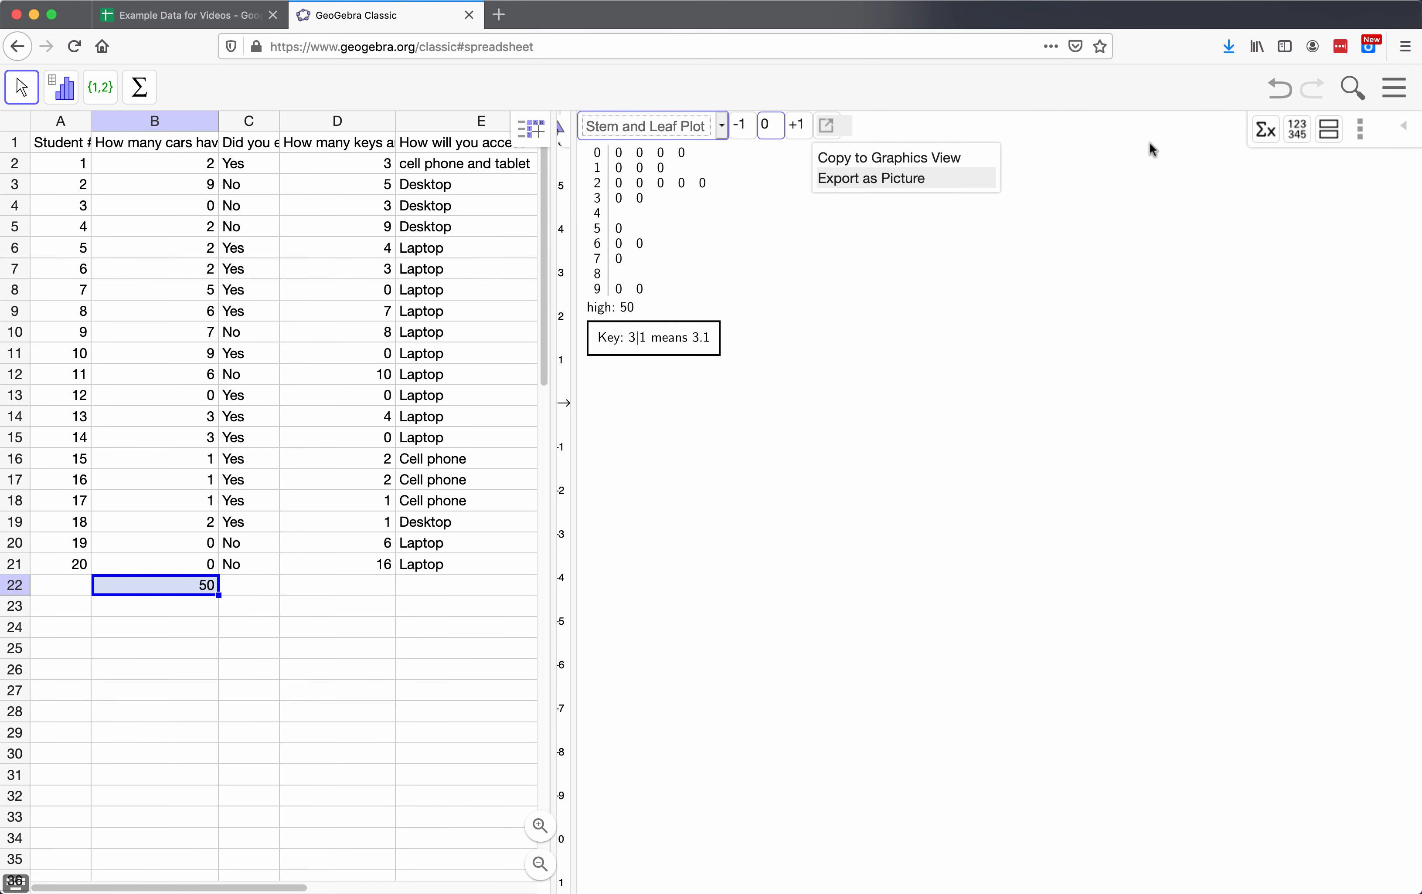
Step: Show the summary statistics beside the plot and clear the outlier from cell B22
click(1265, 141)
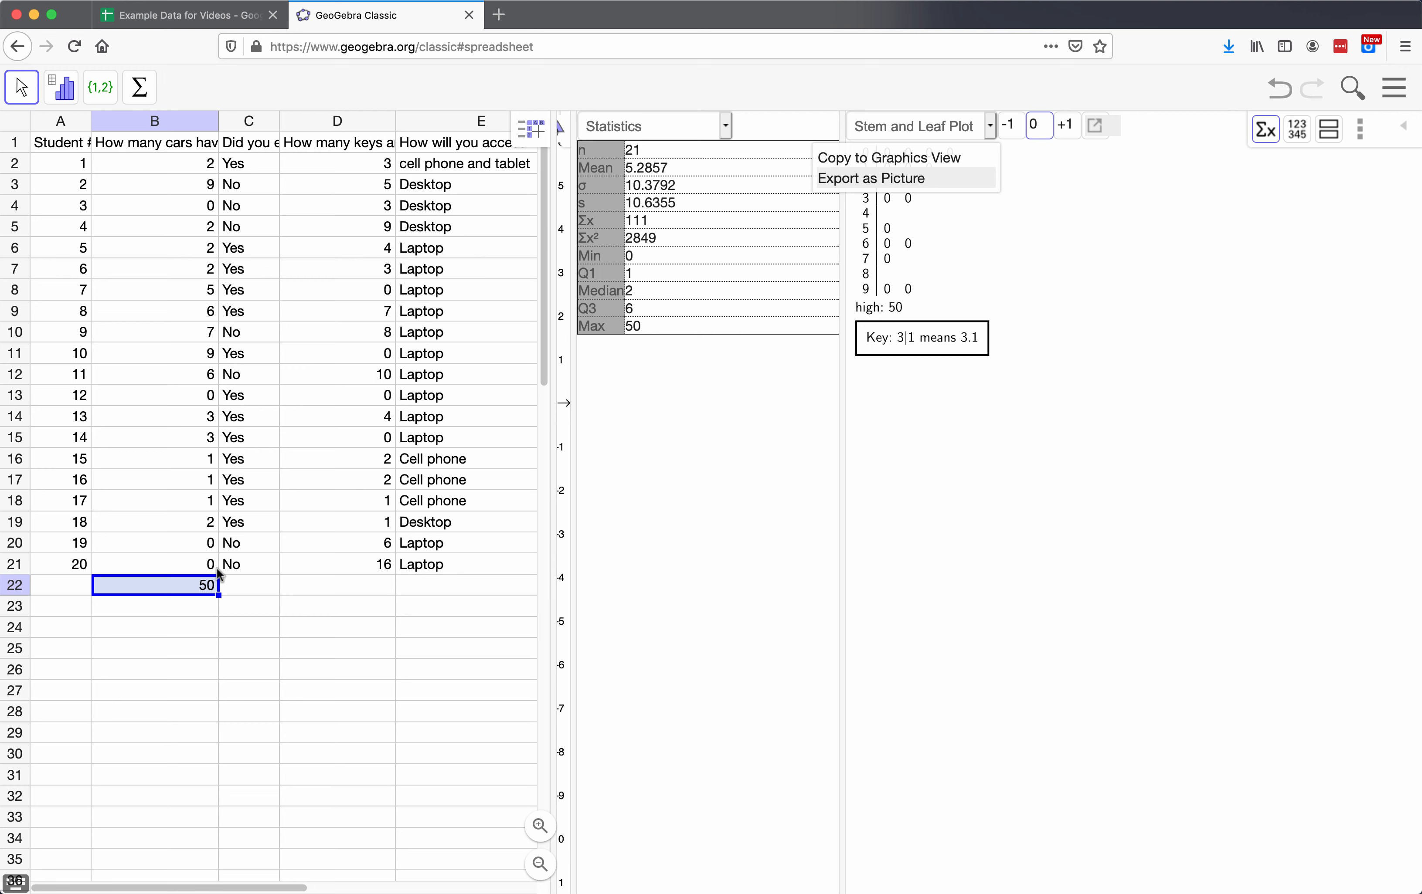
key(BackSpace)
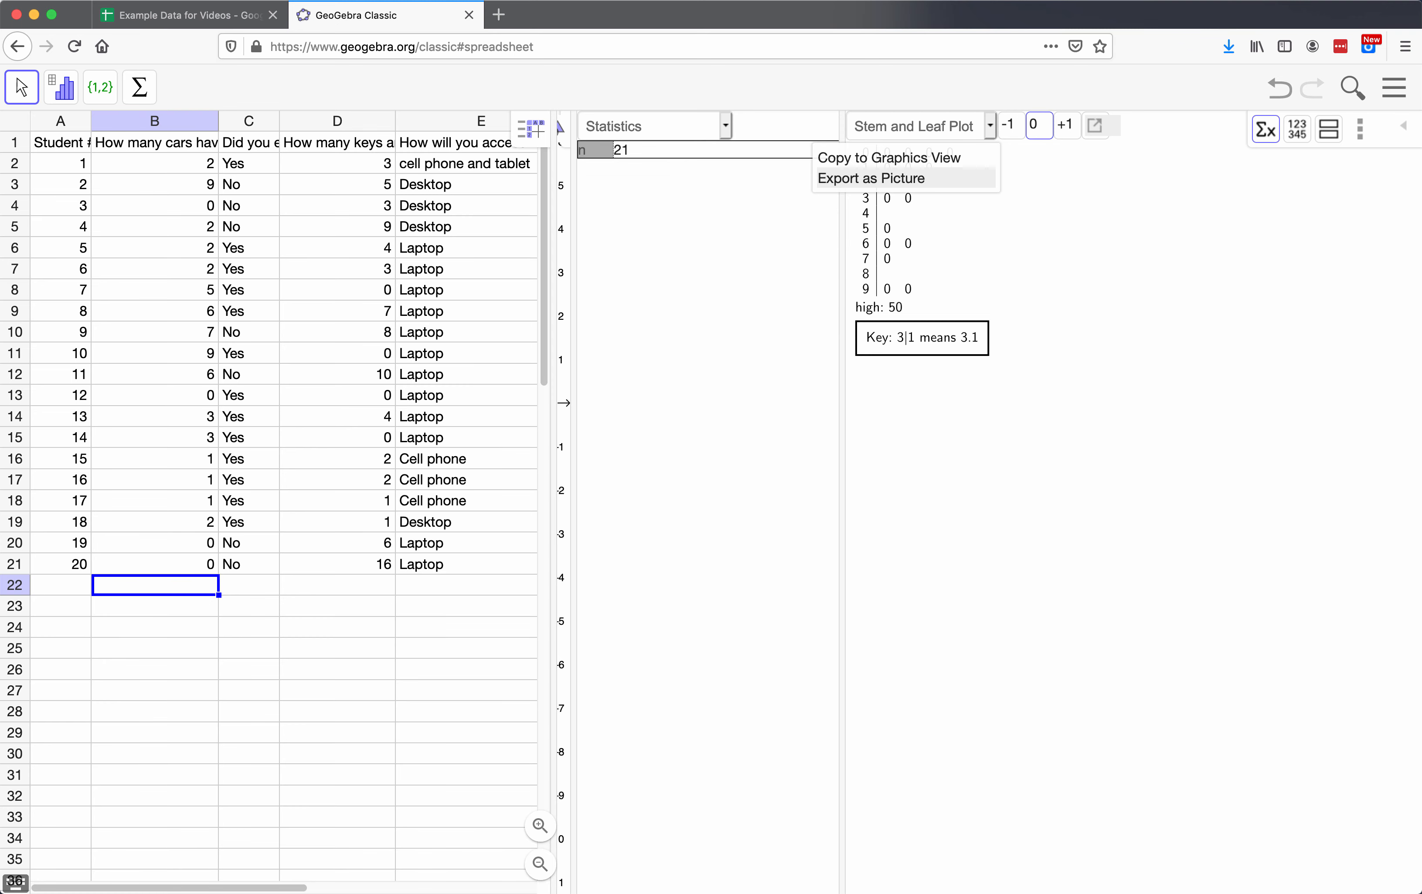
Step: Leave cell B22 and select the car values in cells B2 to B21
key(Return)
click(621, 236)
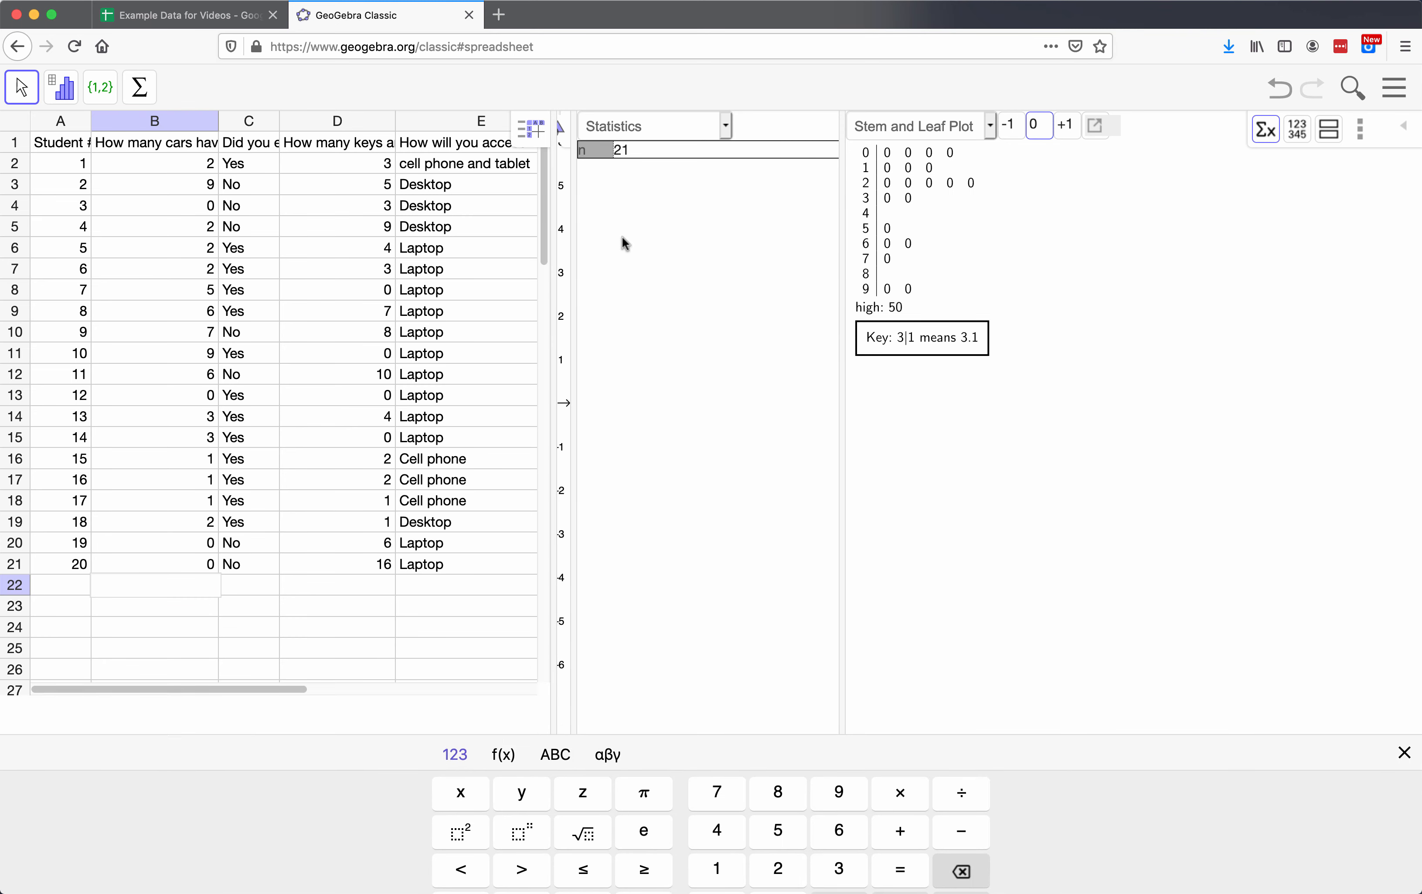
click(179, 249)
click(159, 162)
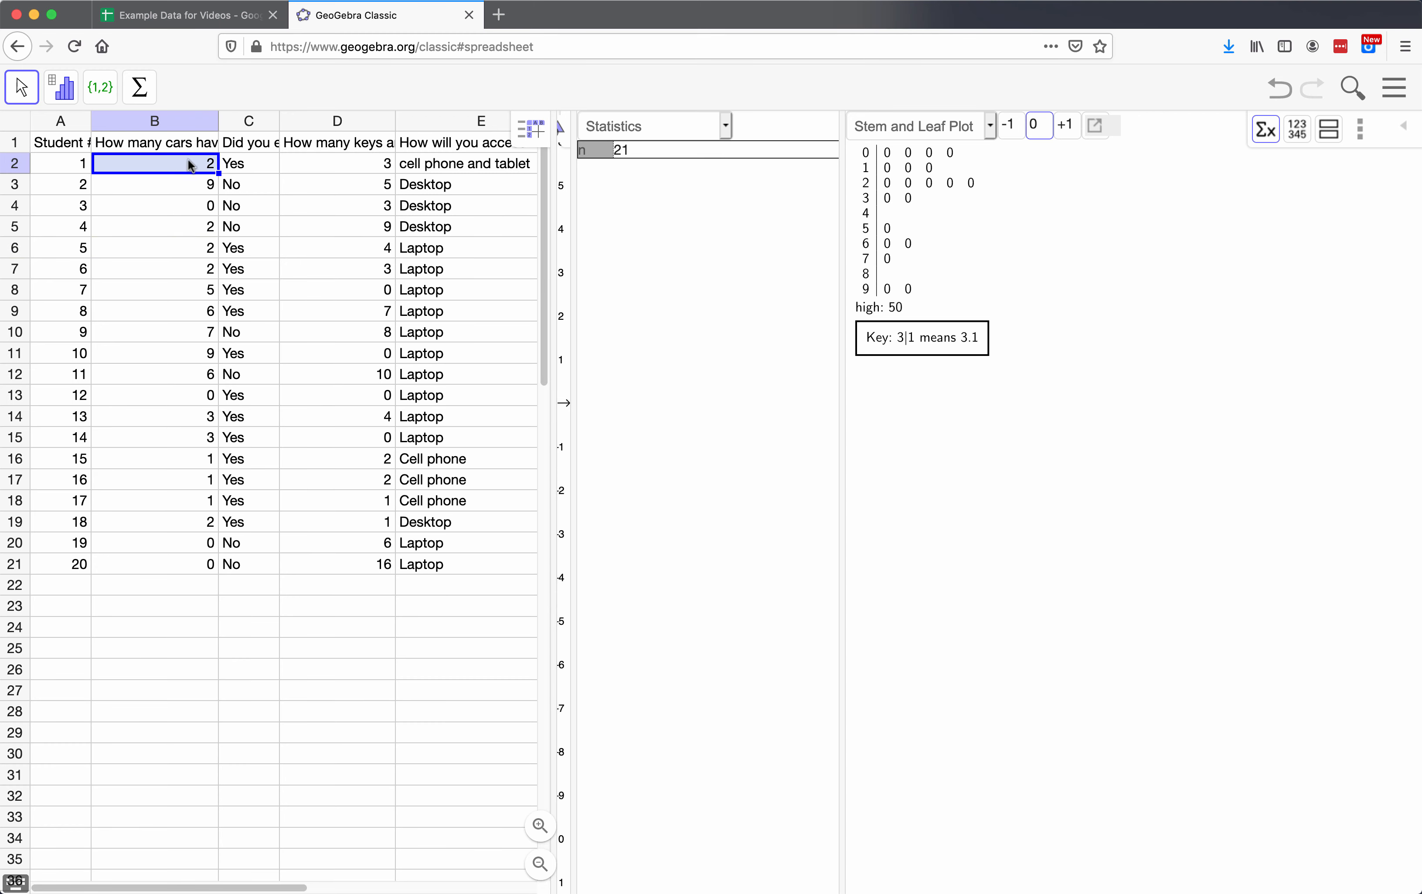
click(184, 141)
drag(168, 163, 172, 571)
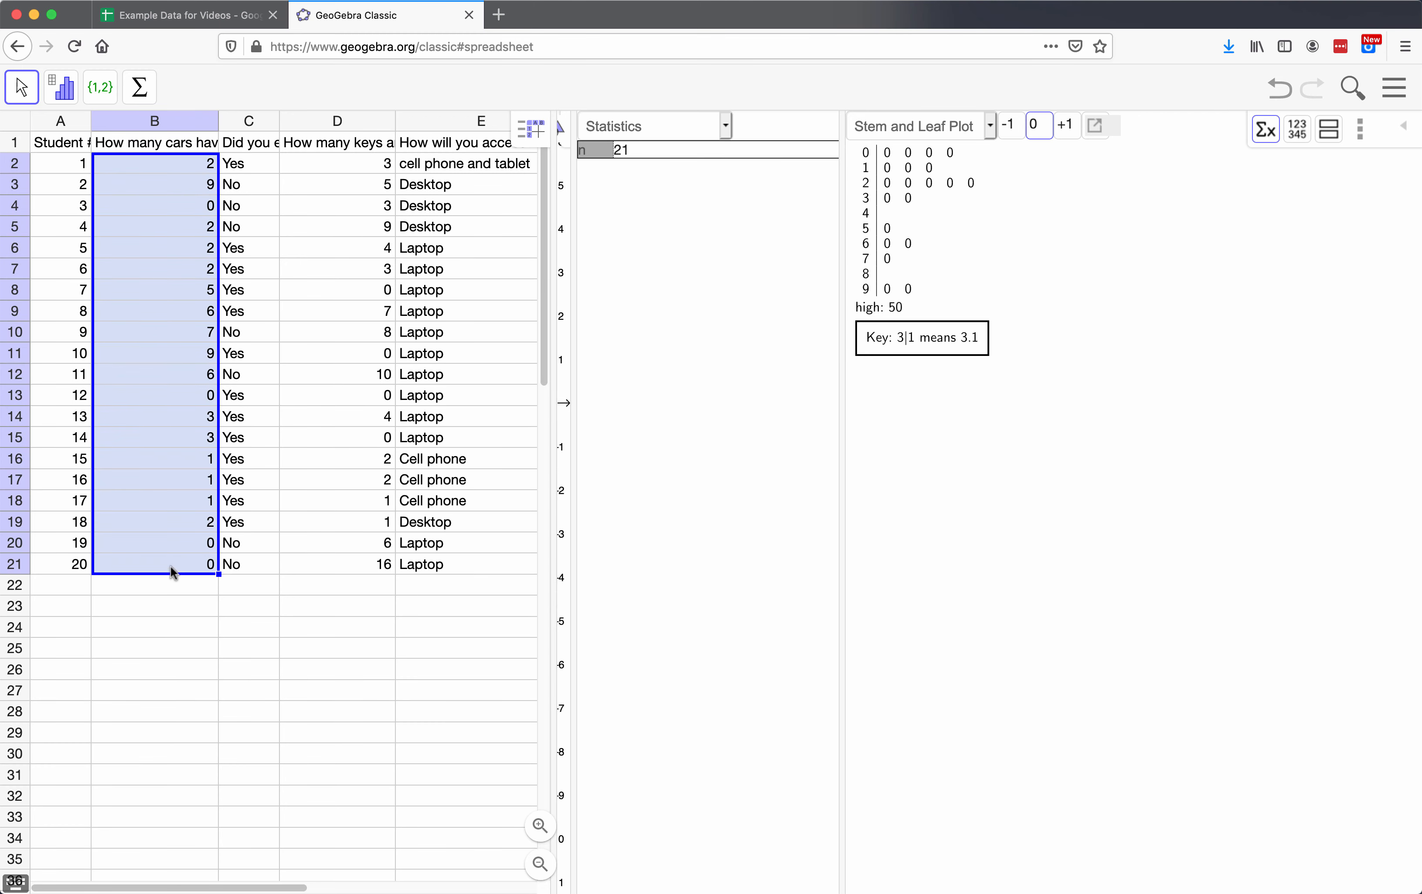
Step: Try to refresh the summary statistics for the car data by hiding and reshowing the statistics table
click(725, 126)
click(751, 269)
click(1270, 132)
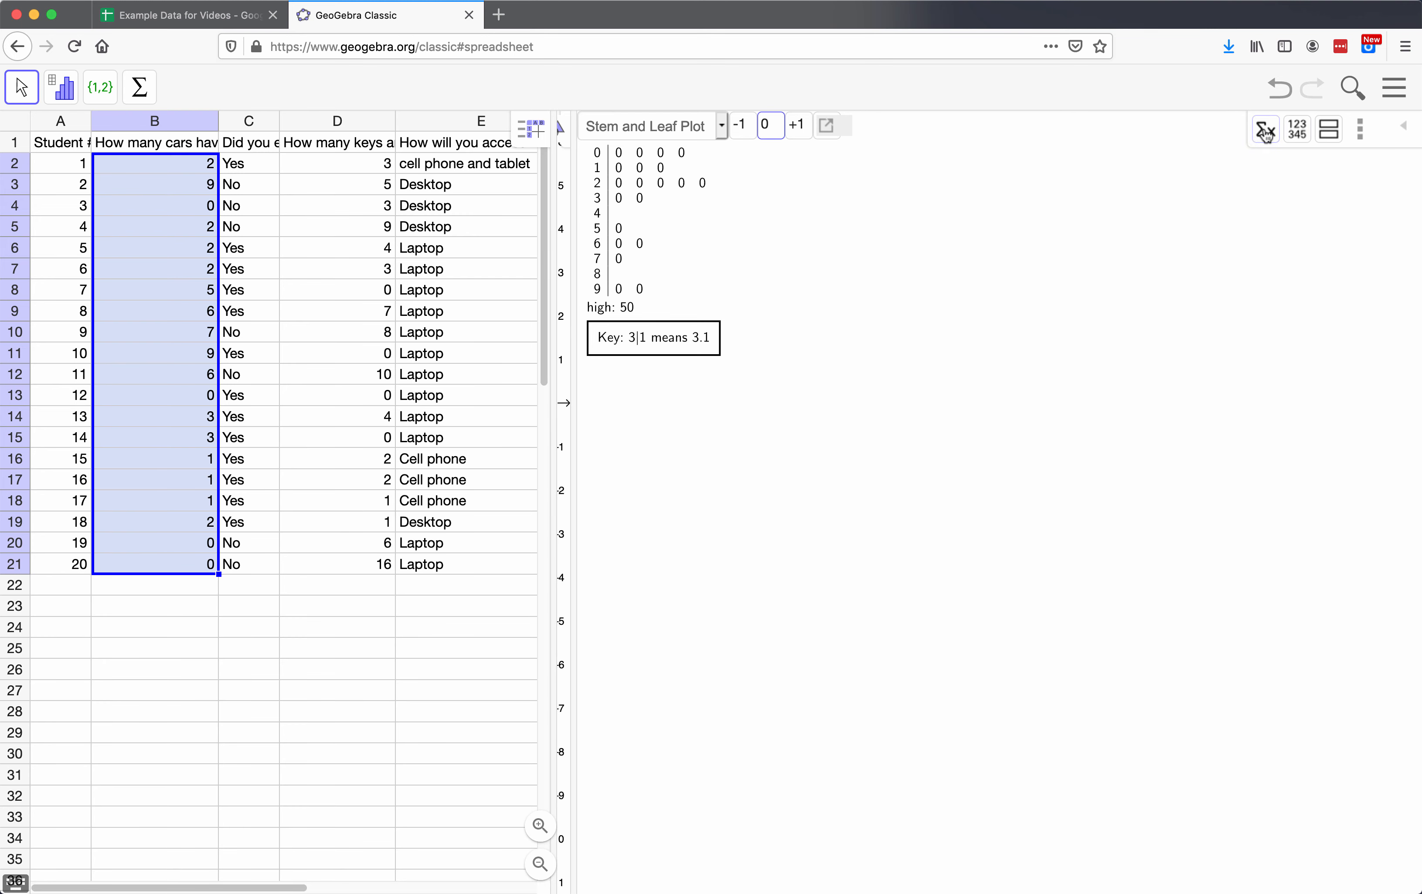
click(1266, 133)
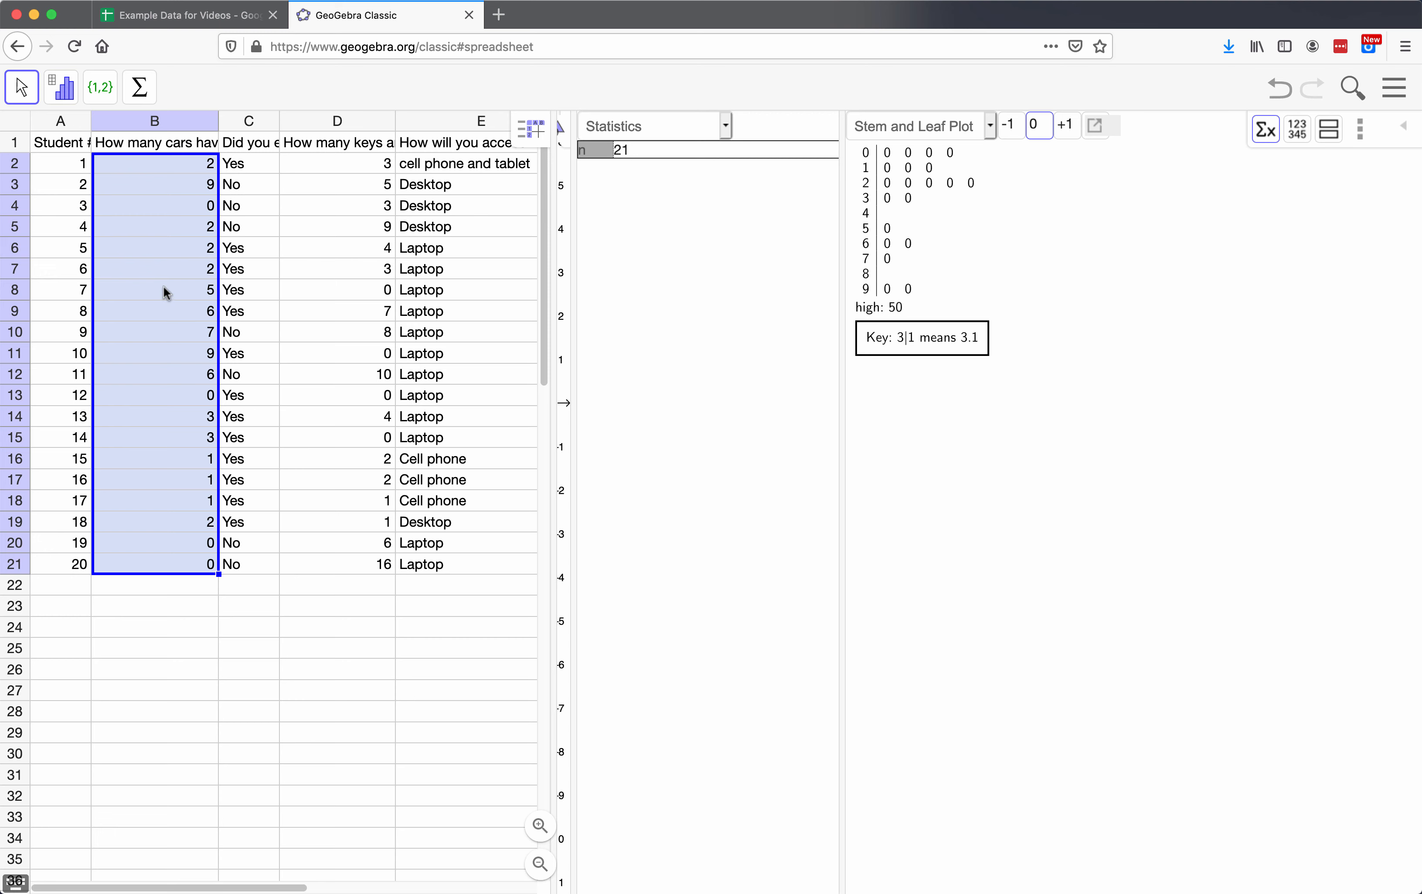
Step: Rerun One Variable Analysis on all of column B and show its summary statistics beside the stem and leaf plot
click(159, 121)
click(61, 90)
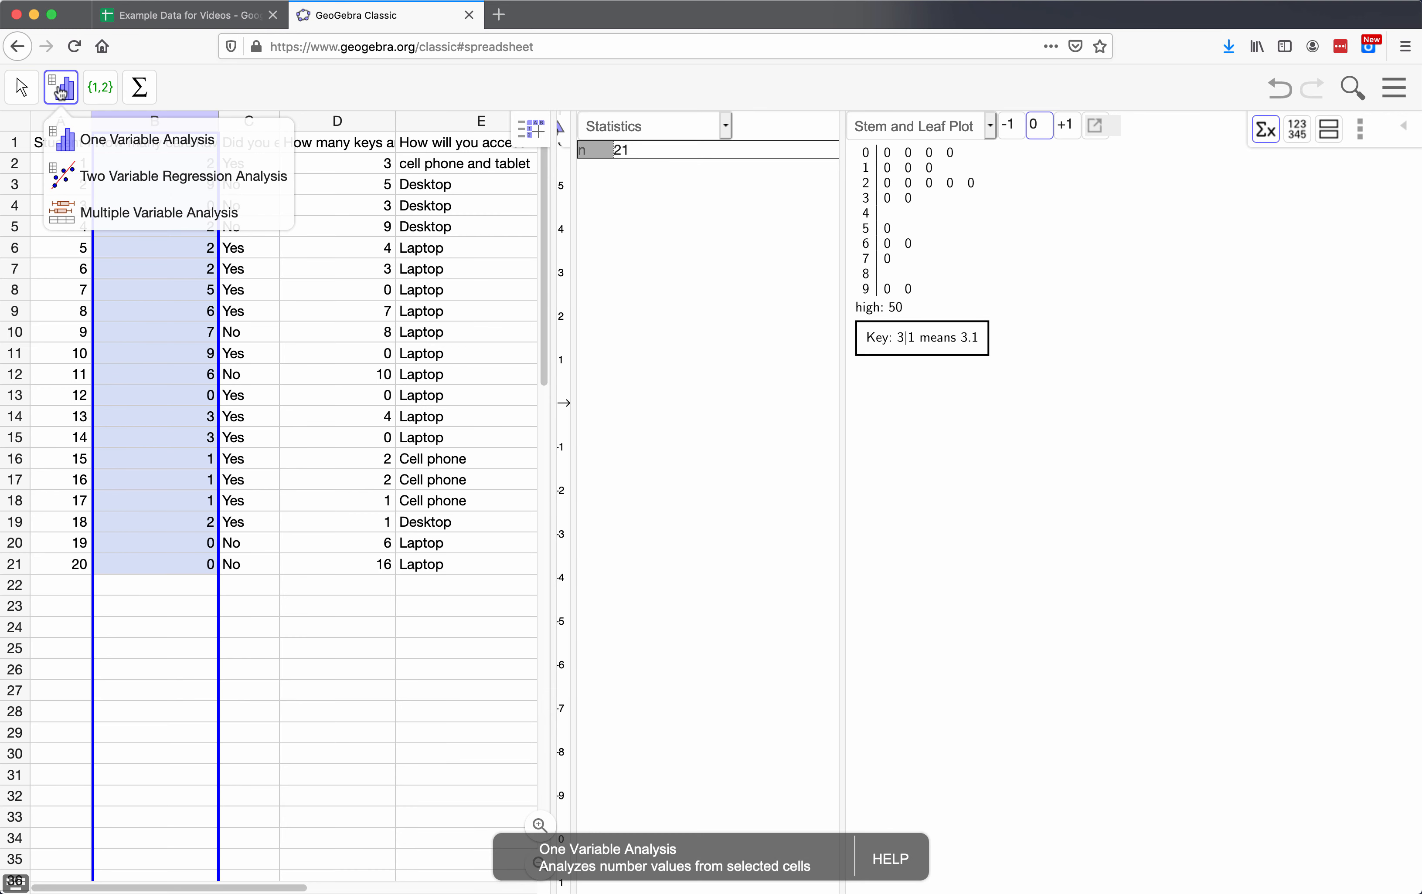
click(102, 148)
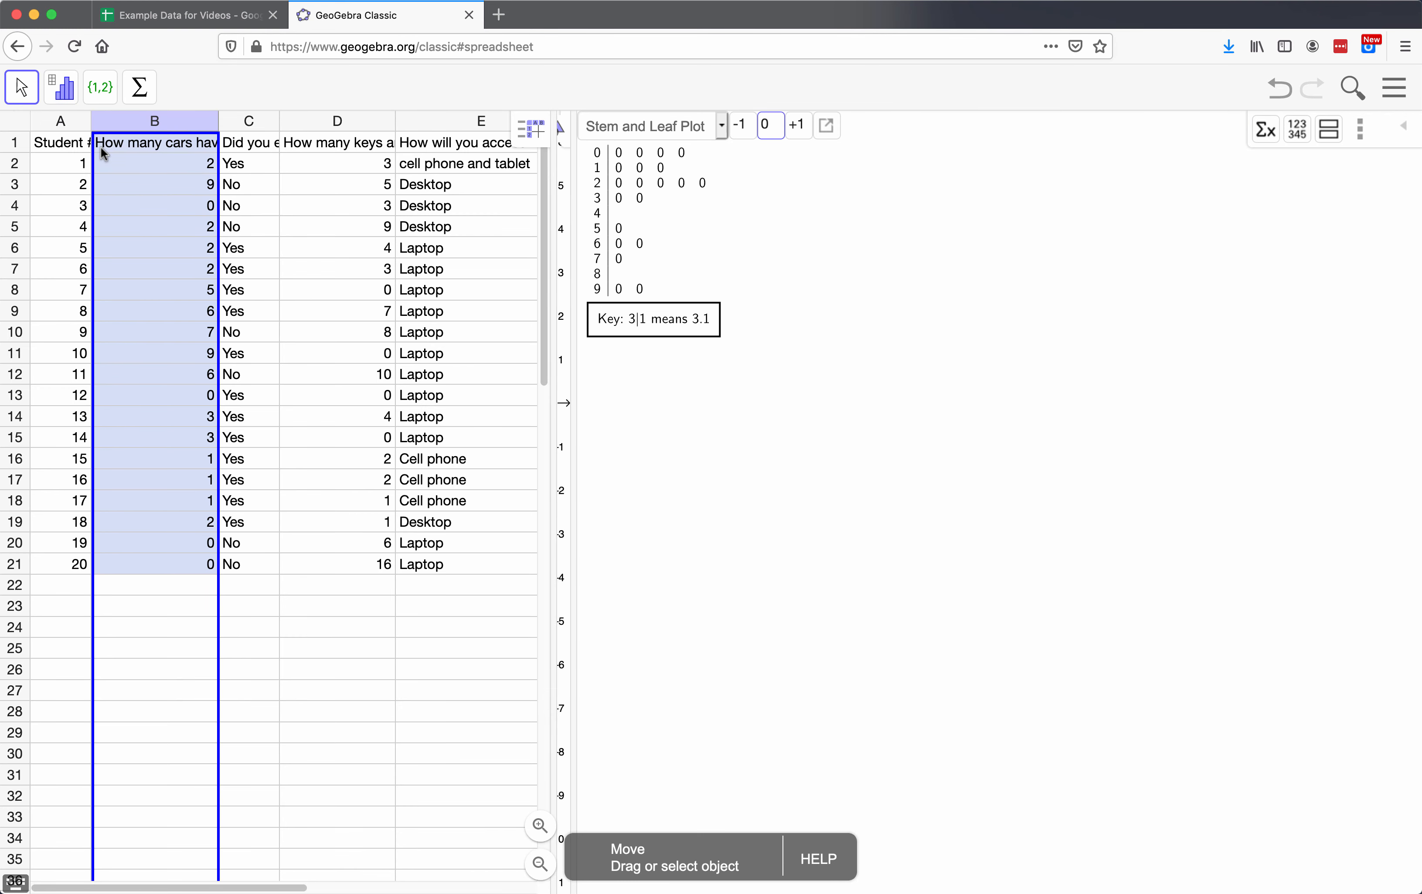
click(1264, 131)
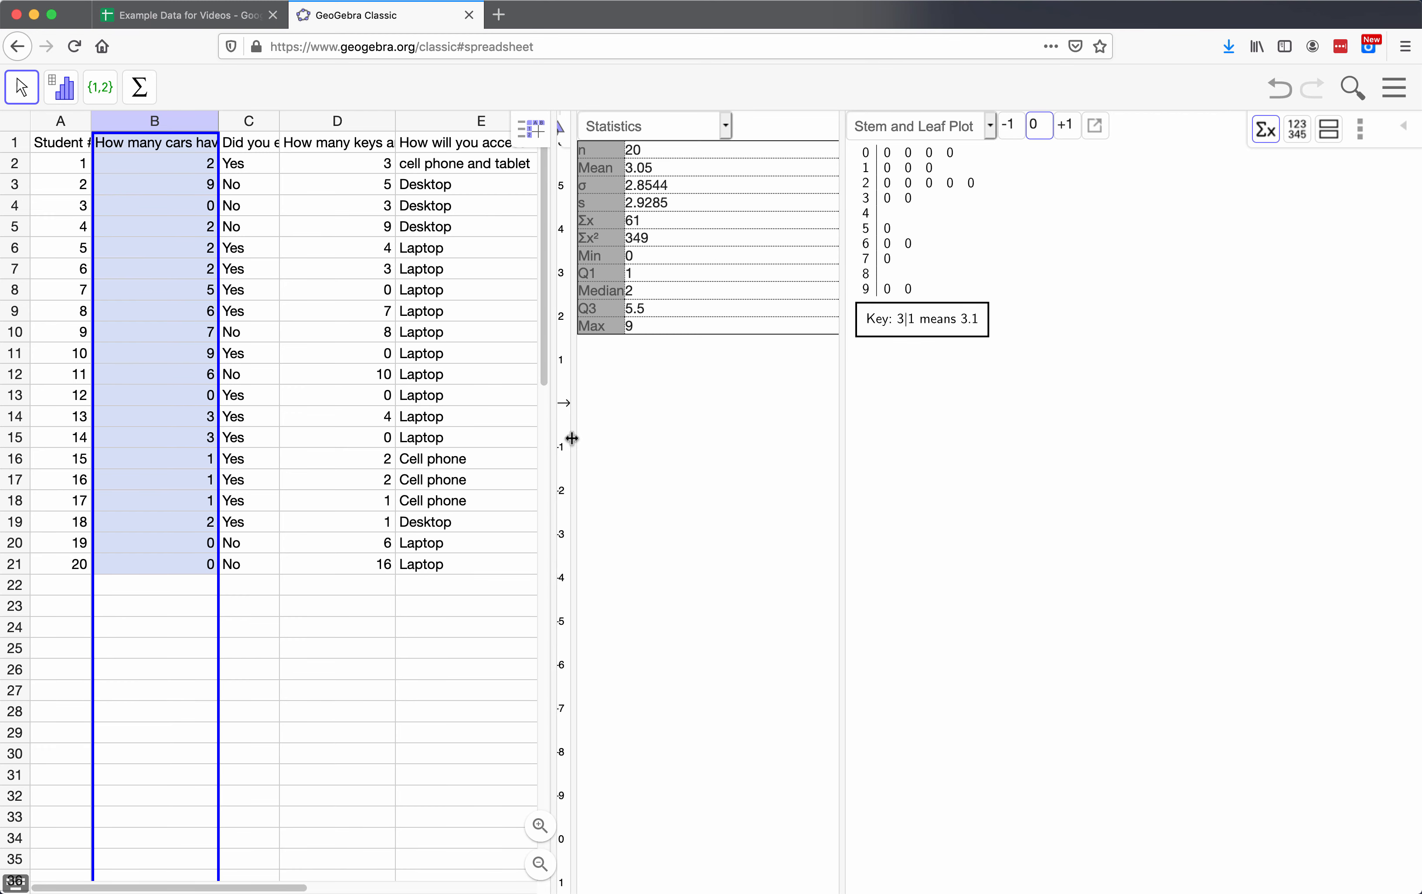
drag(571, 444, 751, 427)
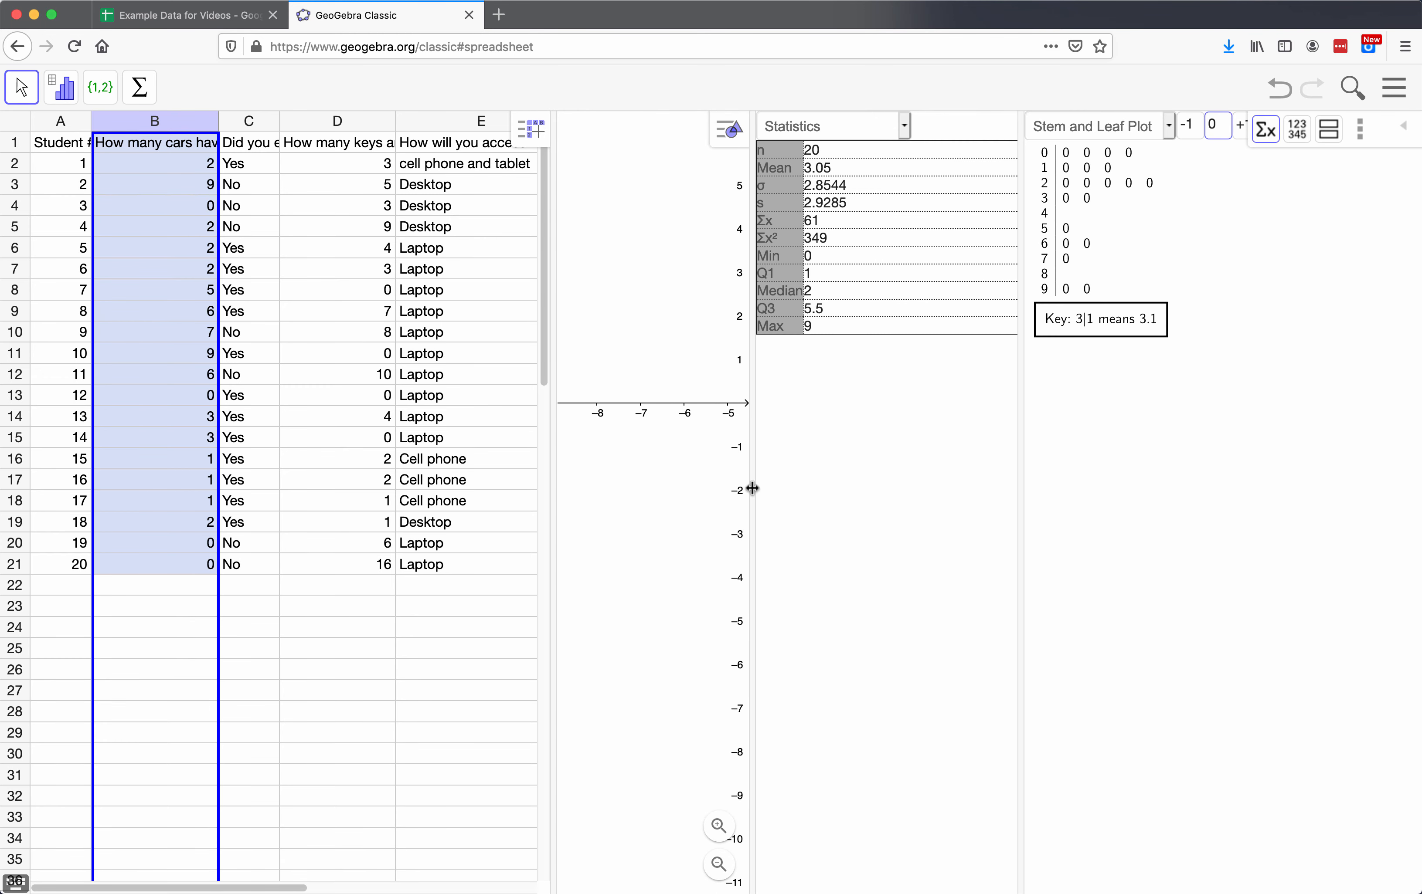
drag(749, 486, 657, 493)
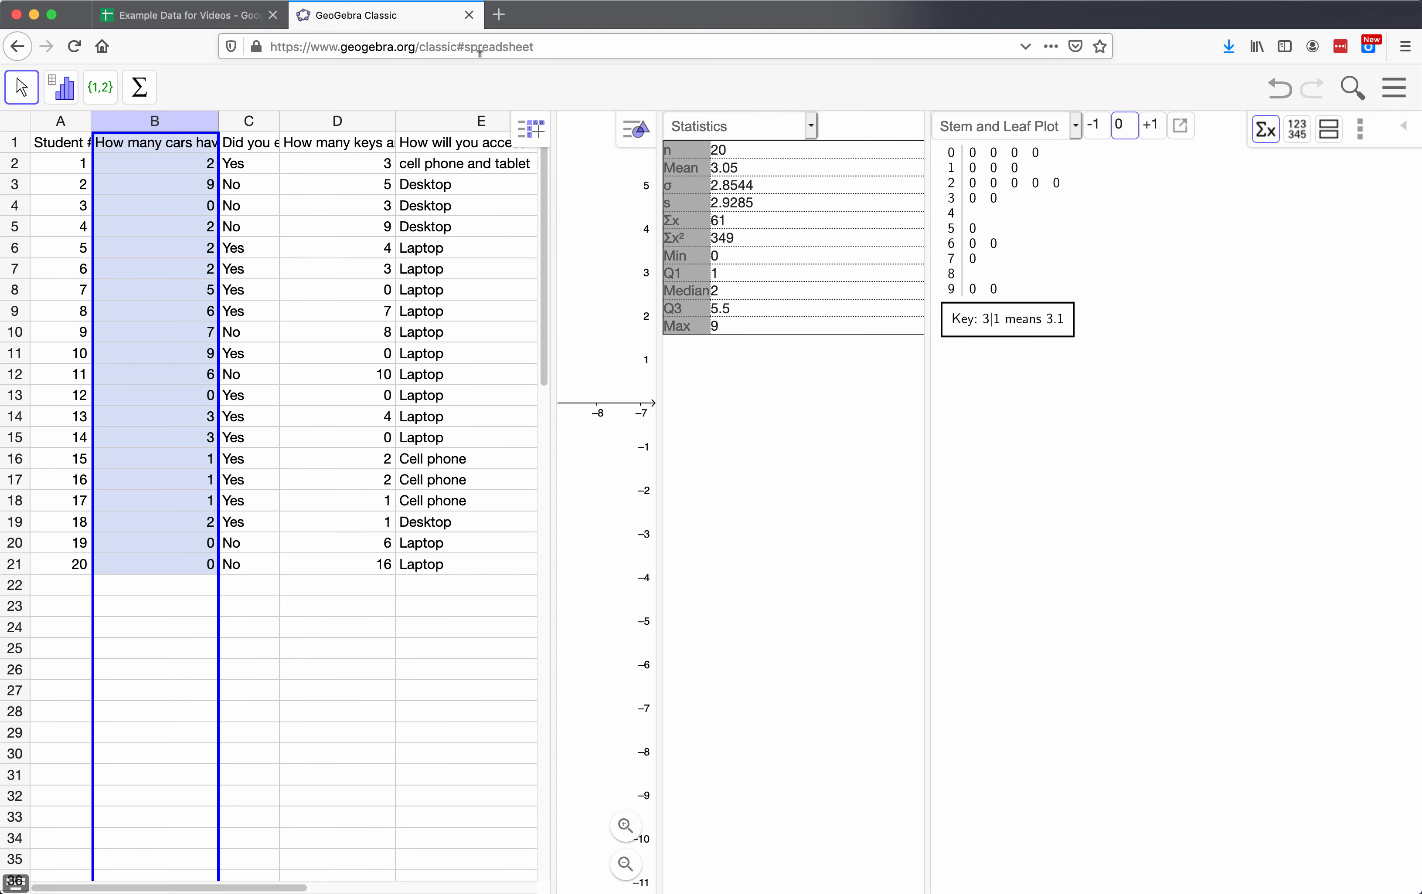
click(582, 48)
key(Right)
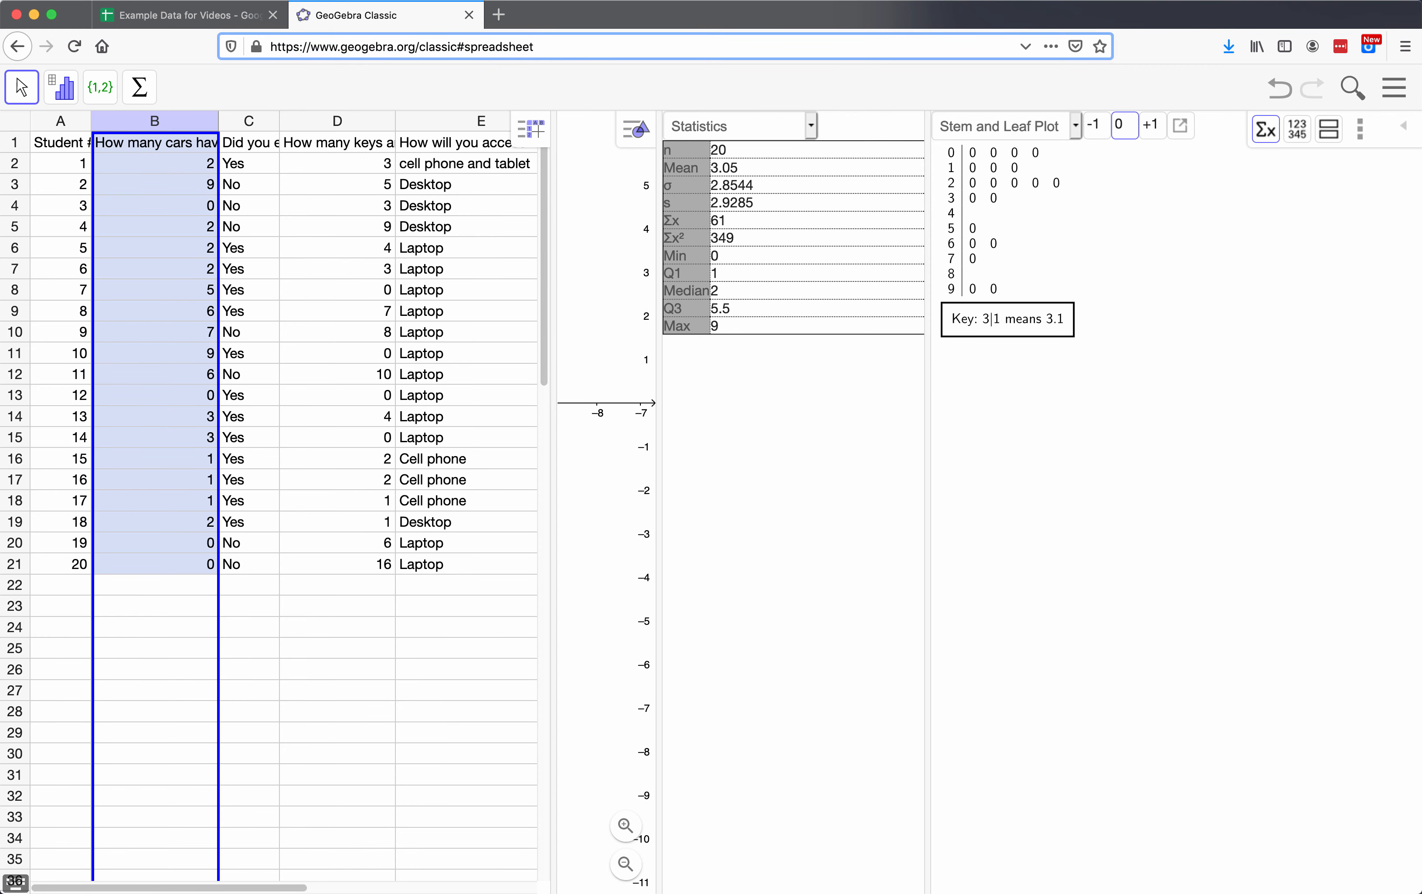
key(BackSpace)
key(BackSpace)
key(BackSpace)
key(BackSpace)
key(BackSpace)
key(BackSpace)
key(BackSpace)
key(BackSpace)
key(BackSpace)
key(BackSpace)
key(BackSpace)
key(BackSpace)
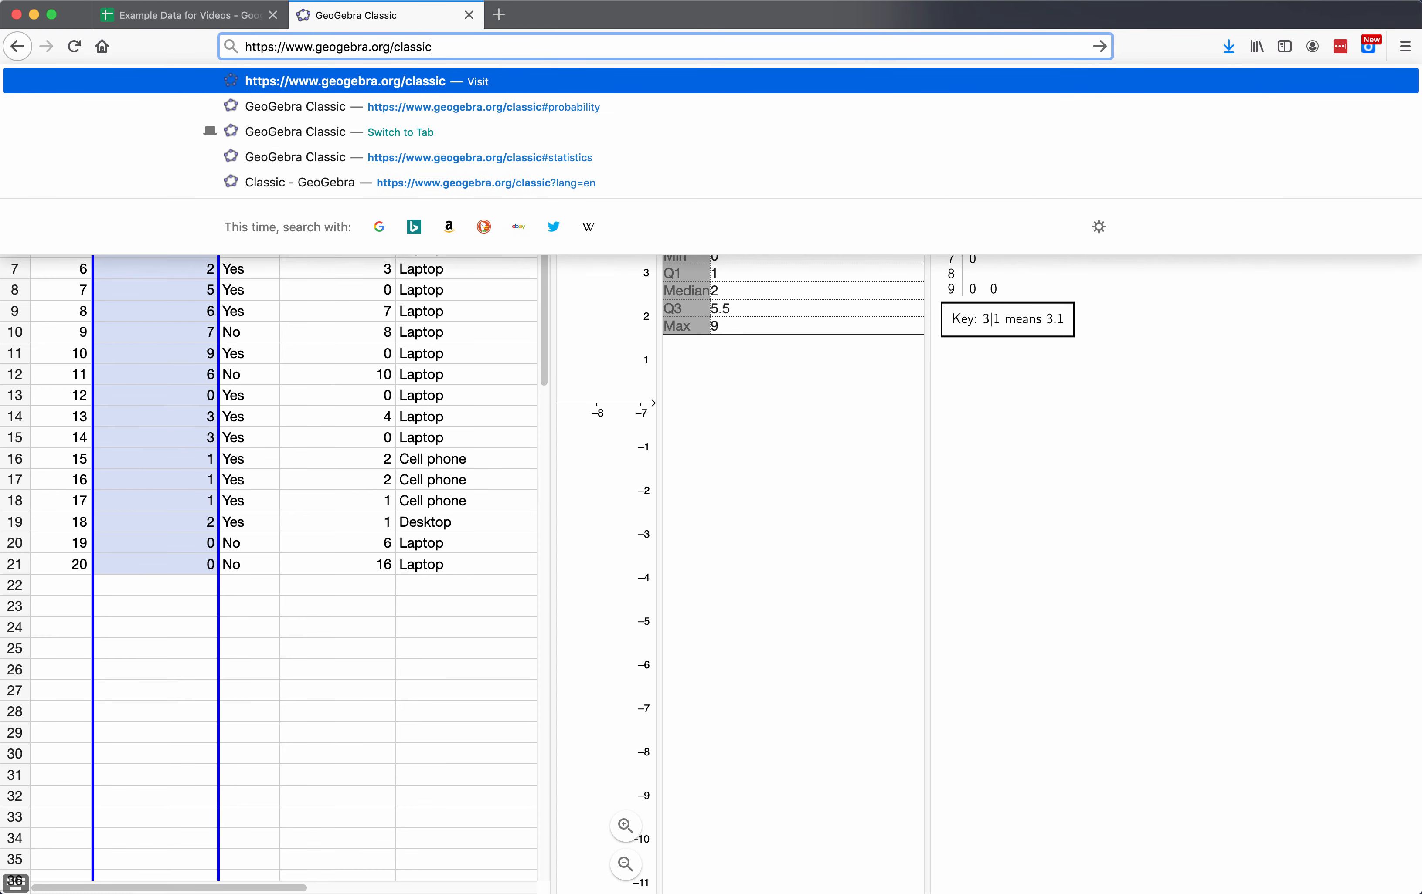
key(Return)
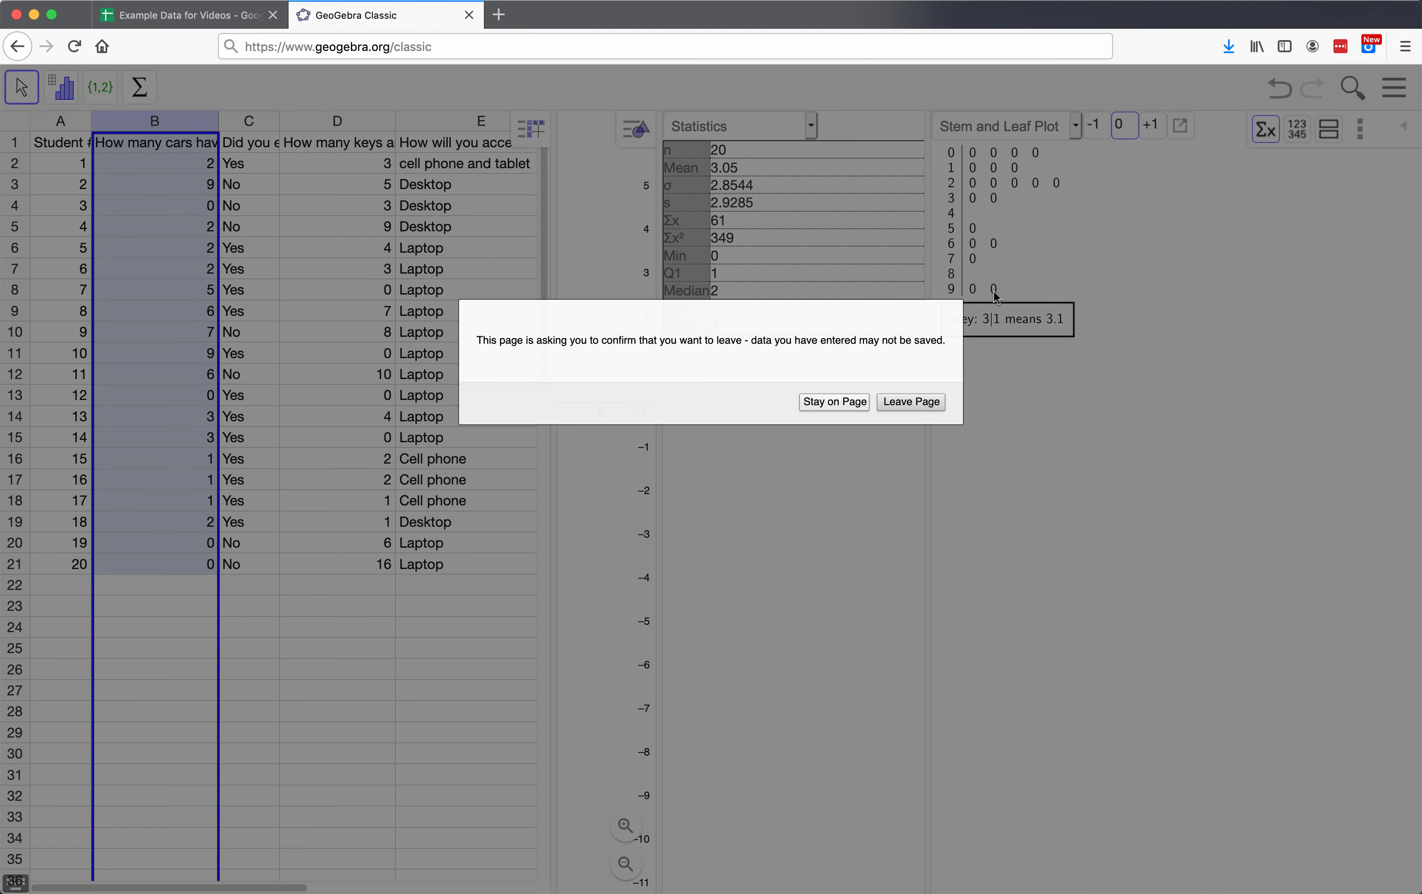
click(928, 404)
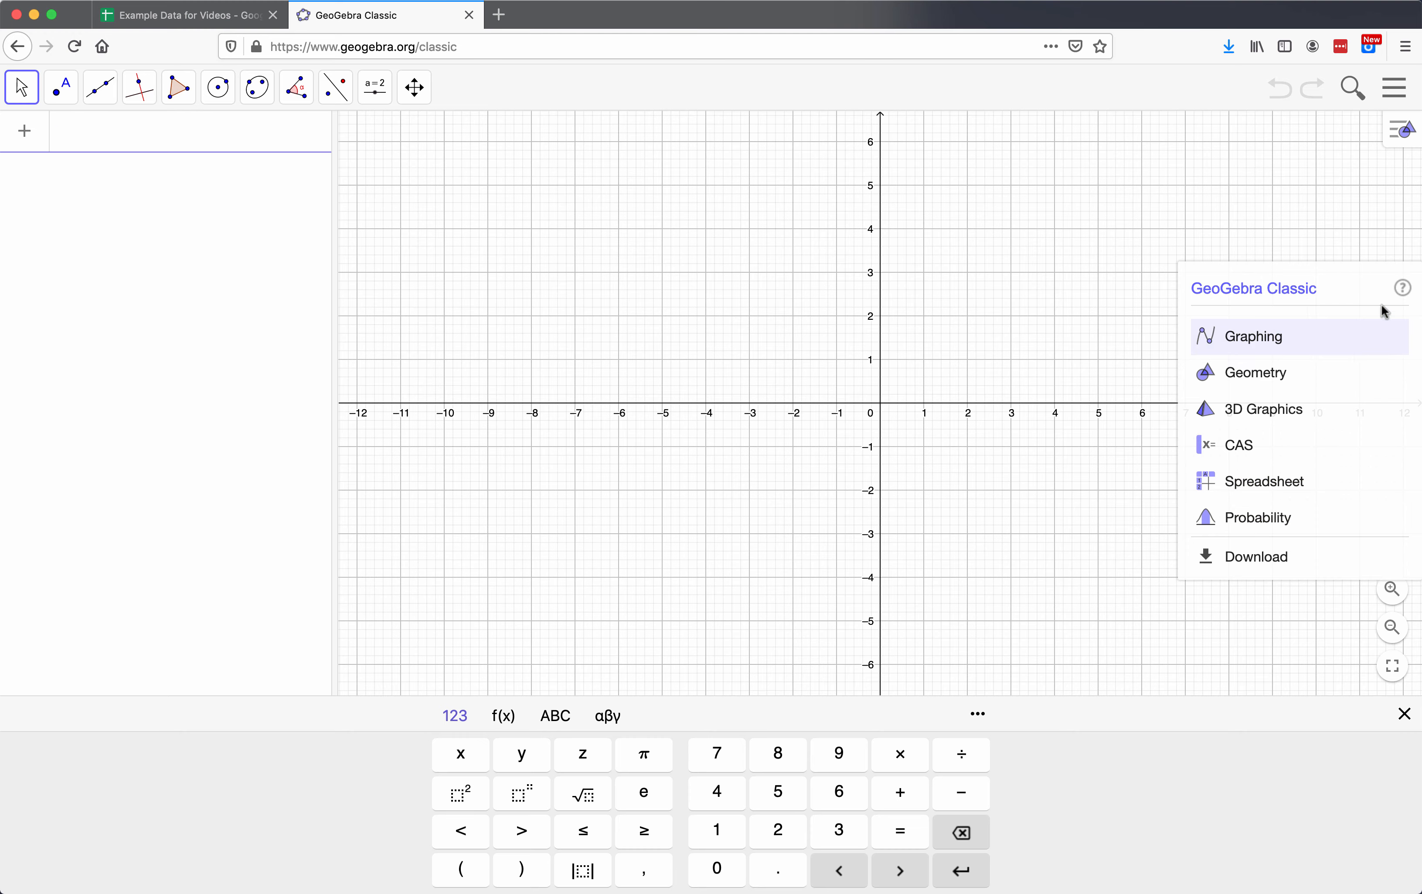
click(1253, 480)
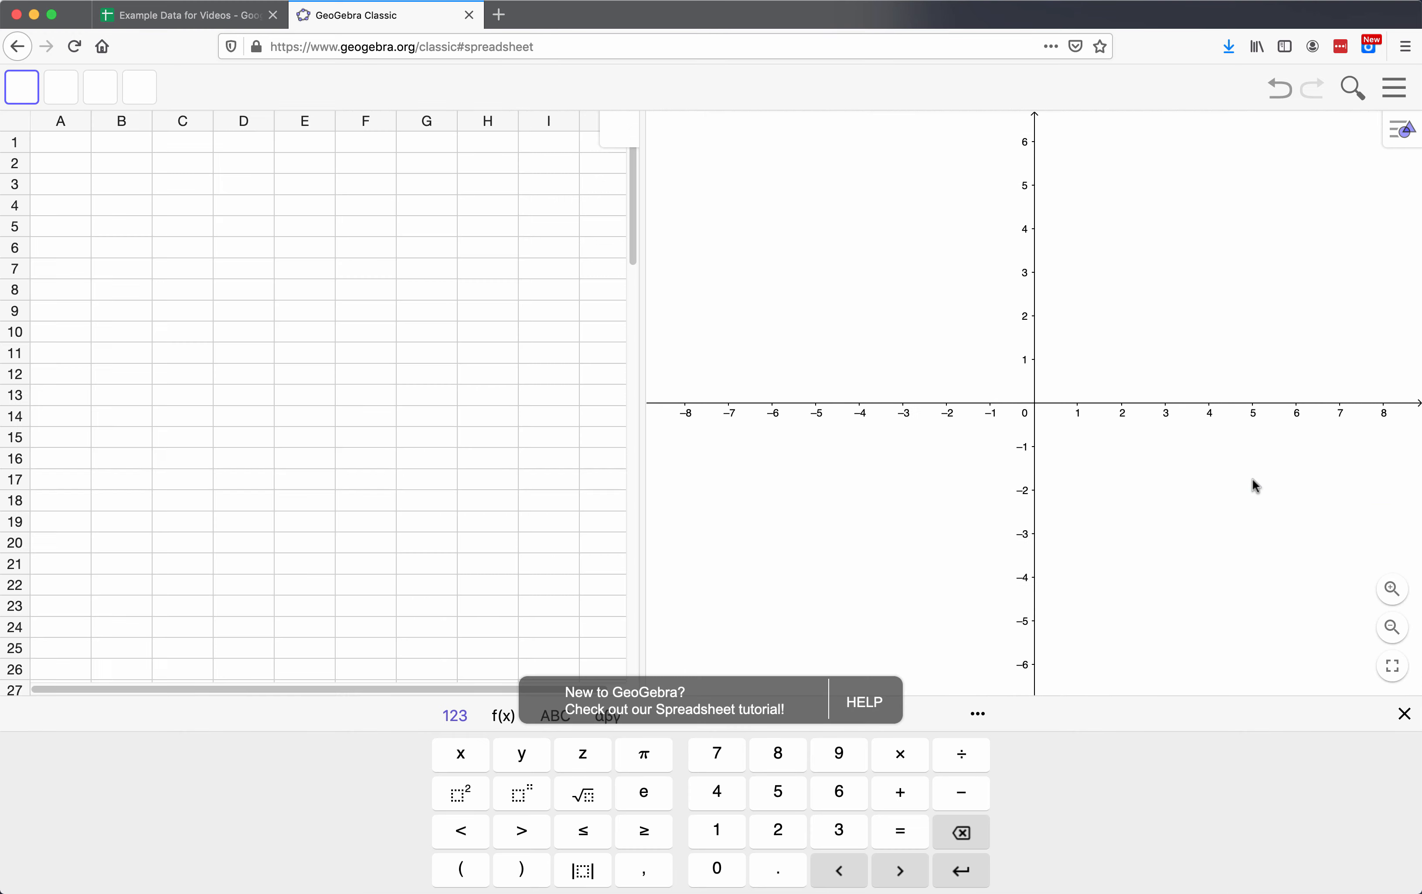